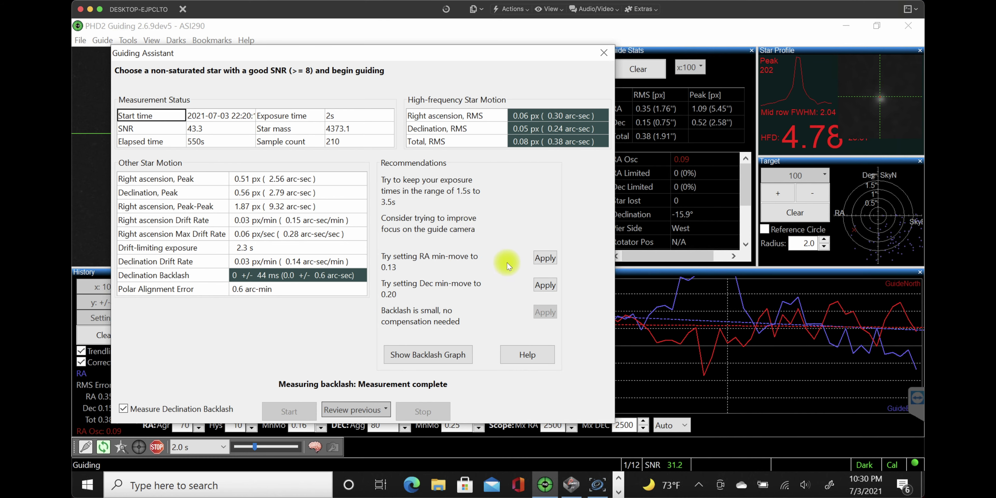
Apply RA min-move 0.13 and Dec min-move 0.20, review the backlash graph, and close Guiding Assistant.
left_click(544, 258)
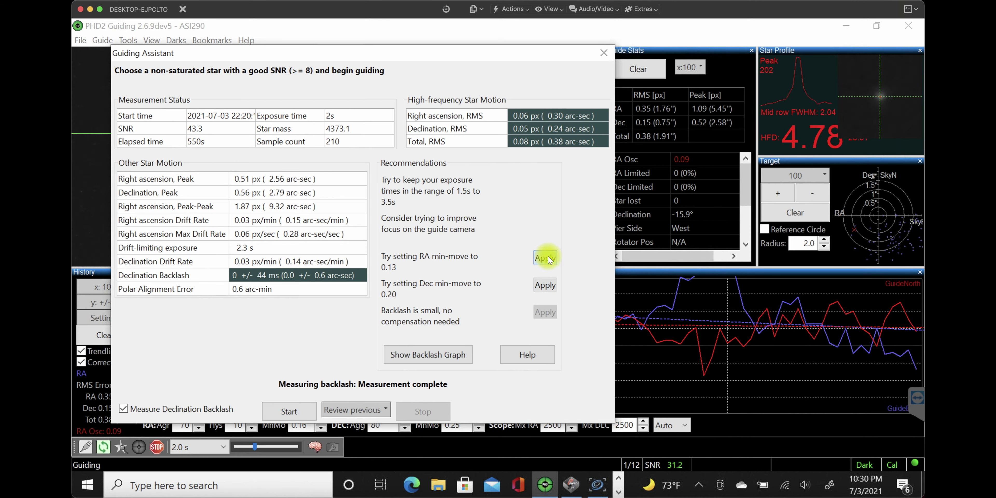
left_click(544, 285)
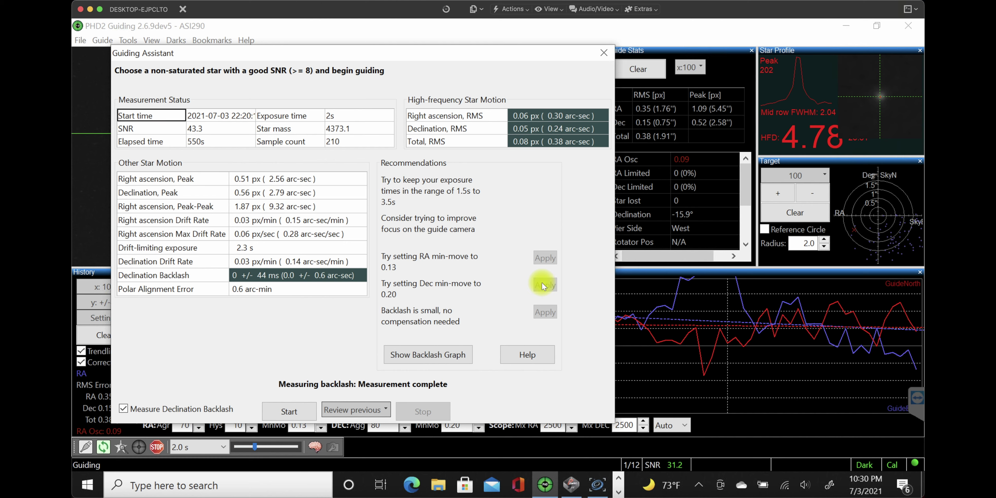
left_click(427, 356)
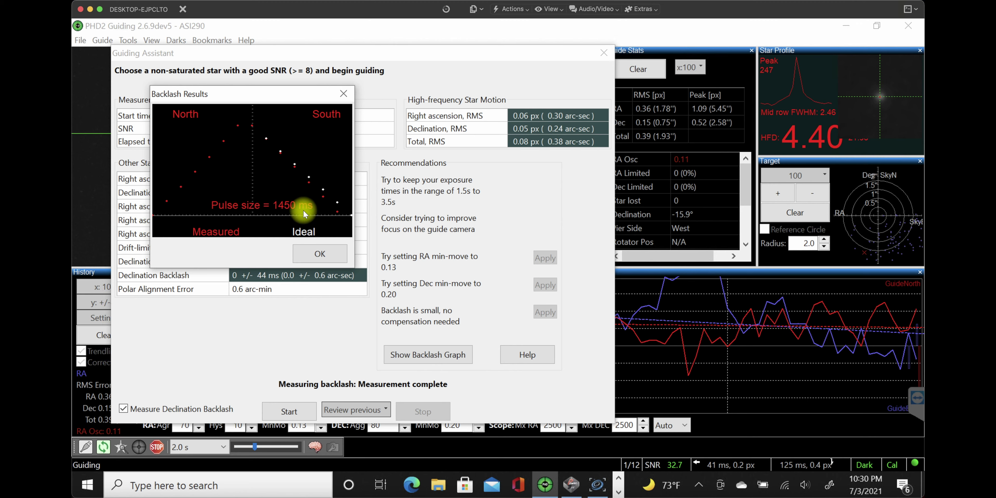
left_click(317, 254)
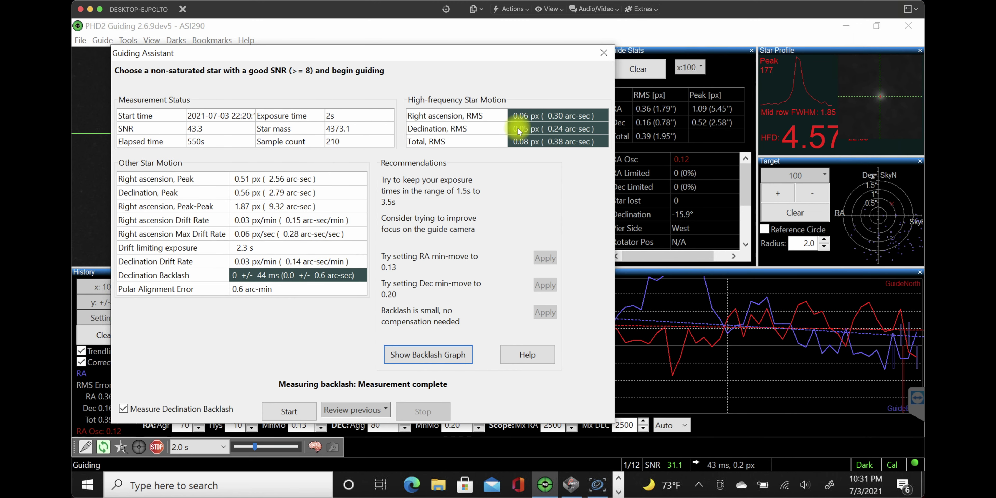
left_click(603, 52)
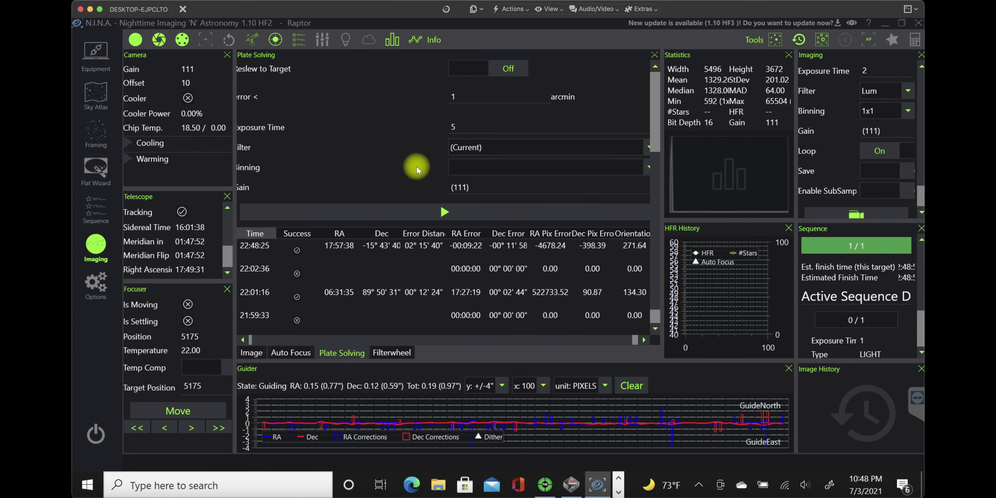
Turn on mount sync in Plate Solving and solve the current sky position.
scroll(414, 162, "up", 5)
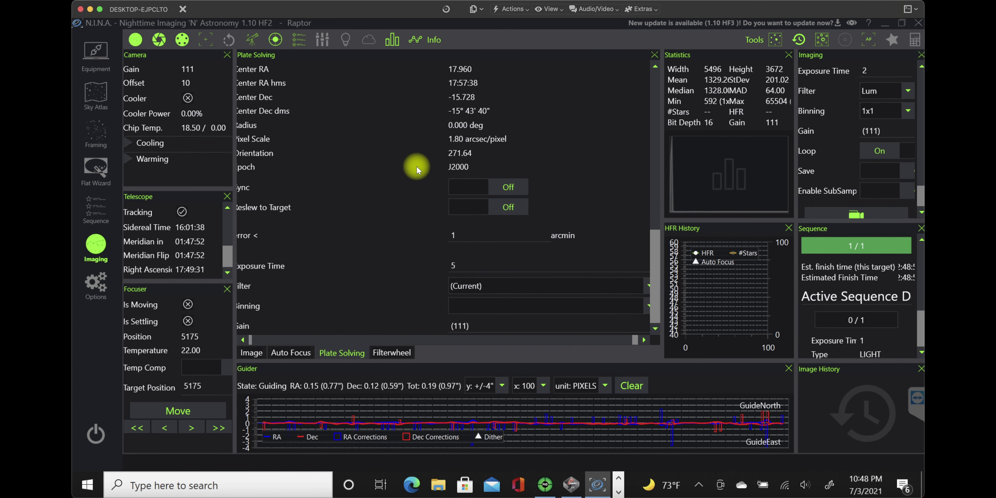
left_click(467, 187)
scroll(401, 239, "down", 3)
scroll(401, 240, "down", 1)
left_click(429, 191)
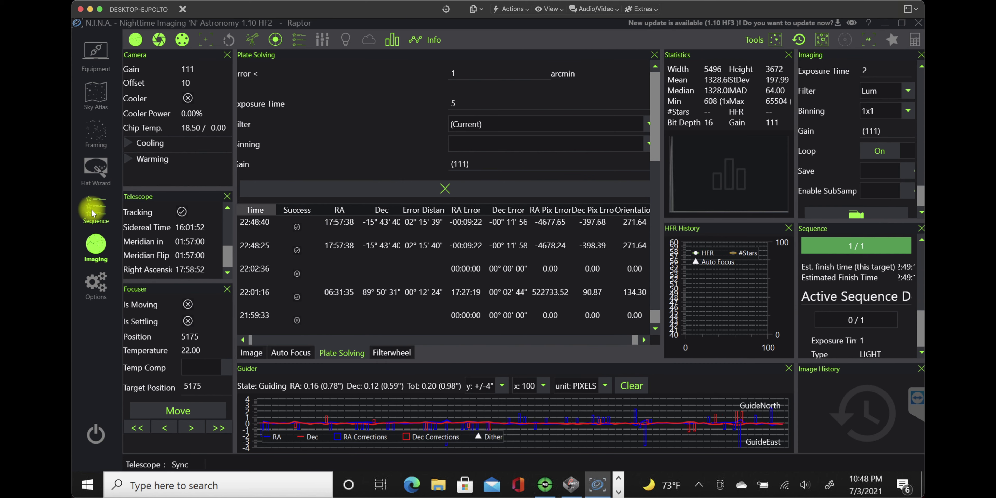
Start an autofocus run in N.I.N.A. and check PHD2 Guiding while it measures.
left_click(291, 352)
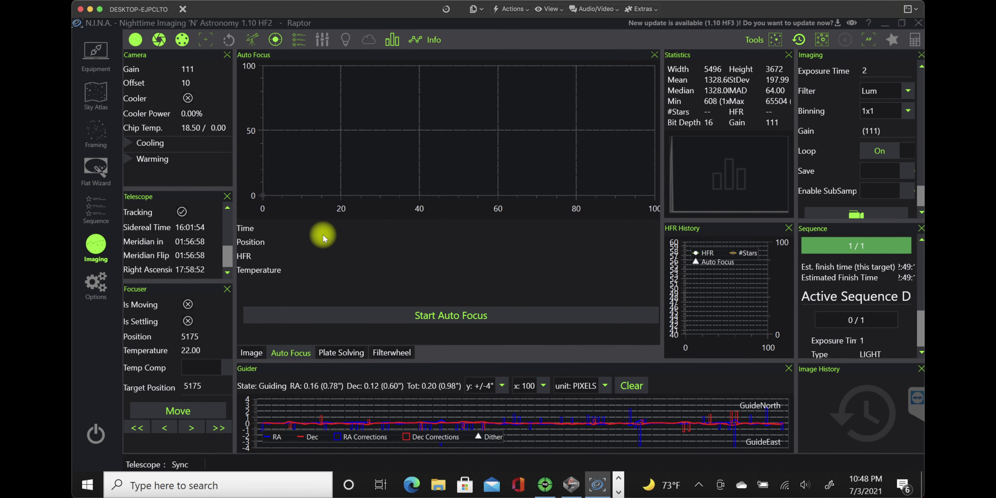
left_click(451, 314)
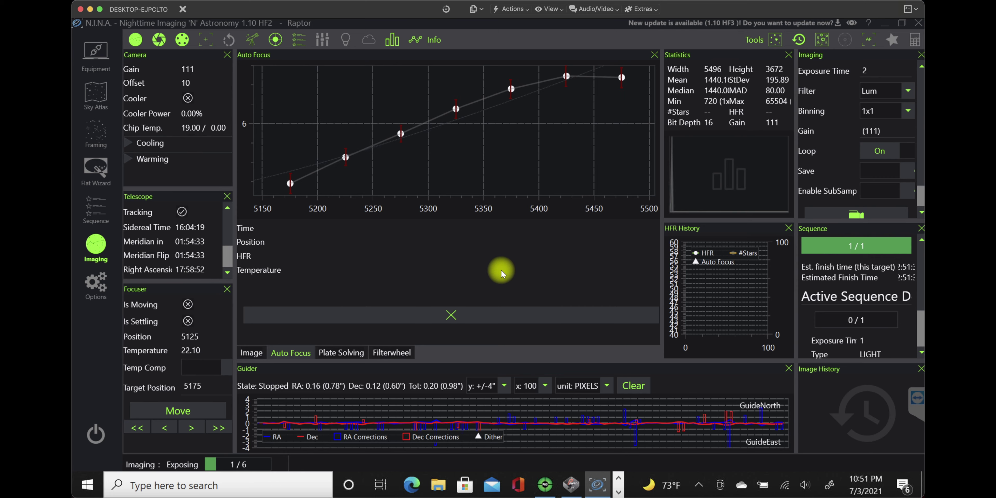
left_click(545, 485)
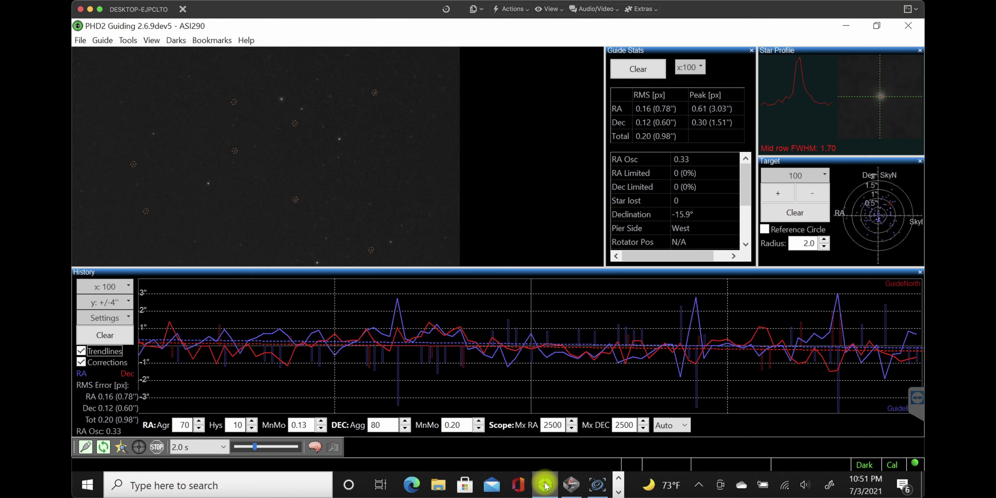
Monitor N.I.N.A. until autofocus settles the focuser at 5038 with HFR 3.57.
left_click(545, 486)
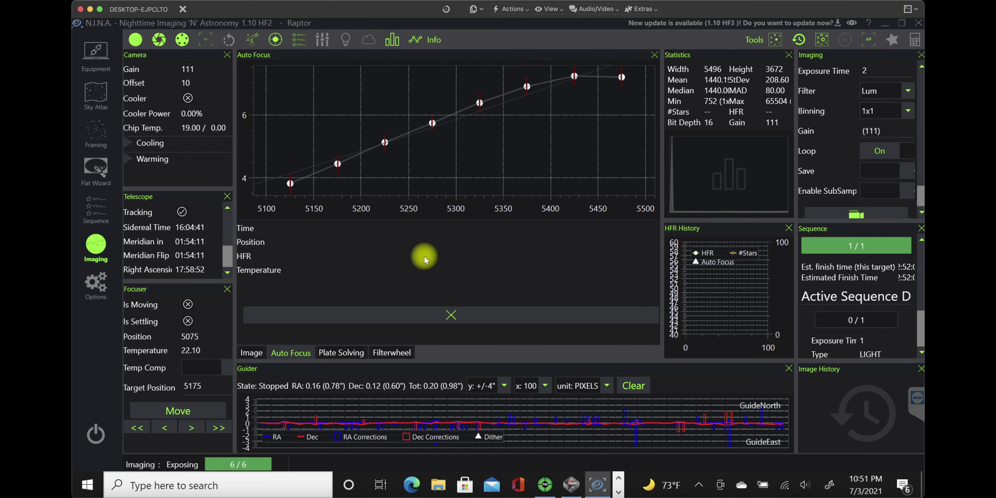
left_click(545, 484)
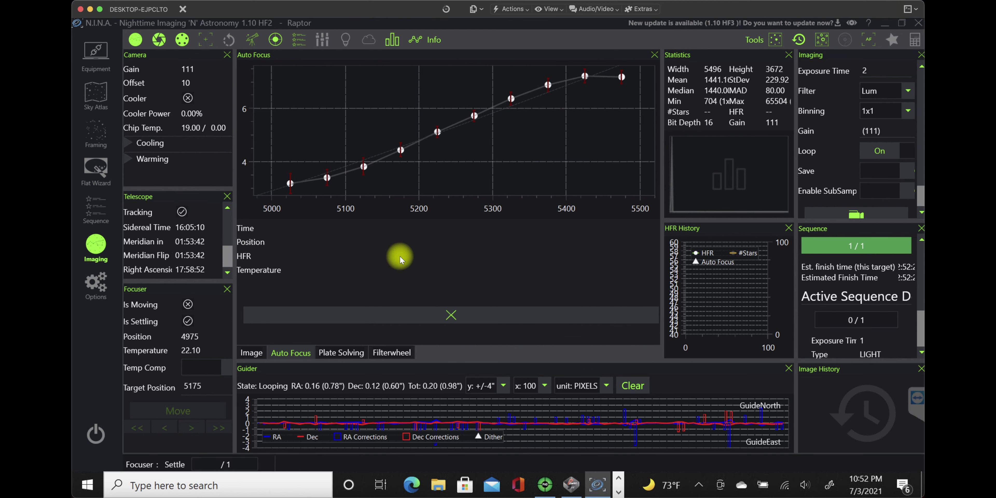
key("alt+Tab")
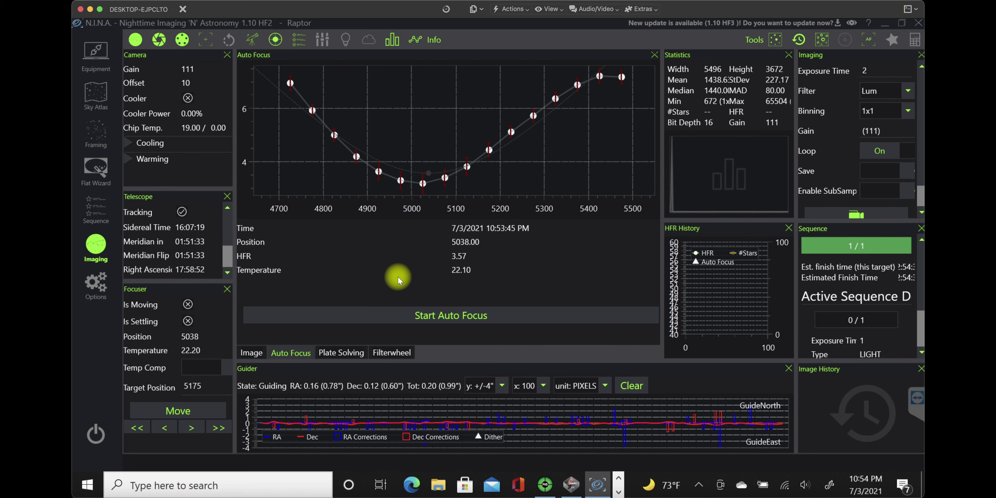
Show the captured star image, stop guiding in PHD2, and return to N.I.N.A.
left_click(252, 353)
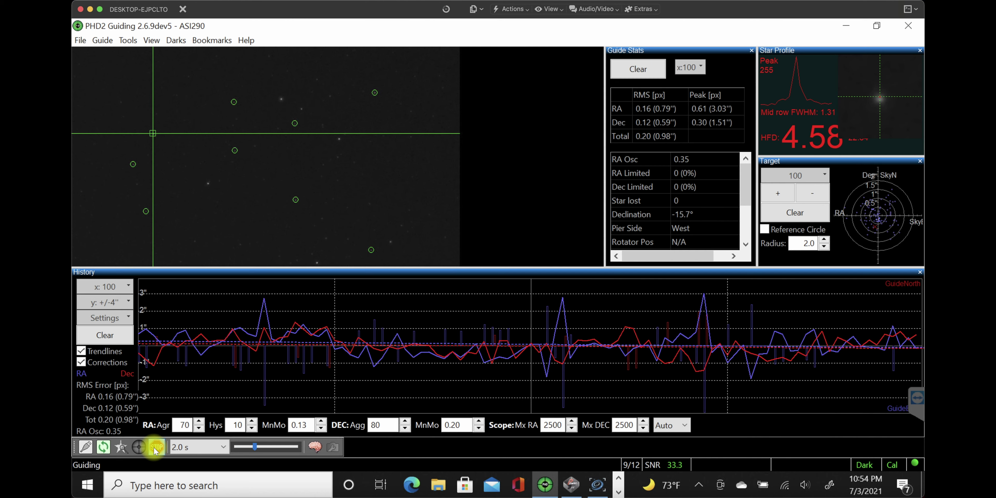
left_click(156, 447)
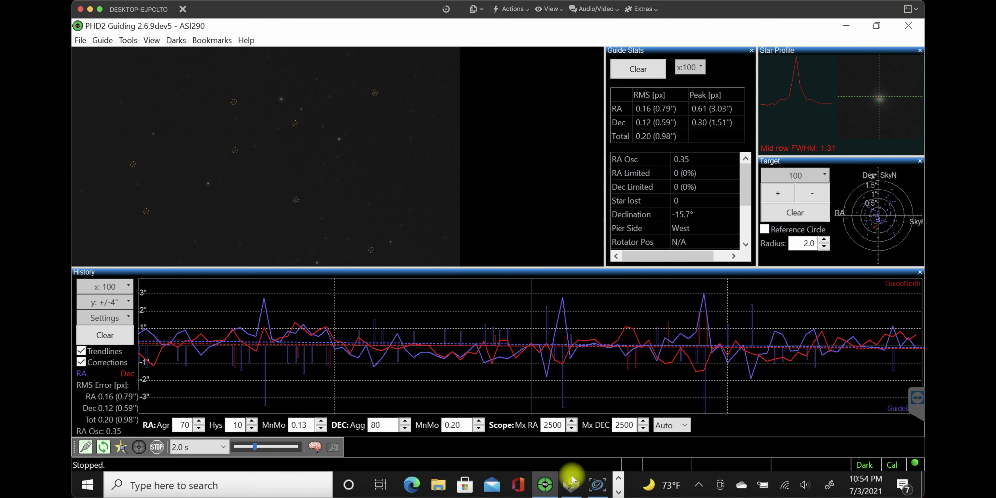
left_click(599, 486)
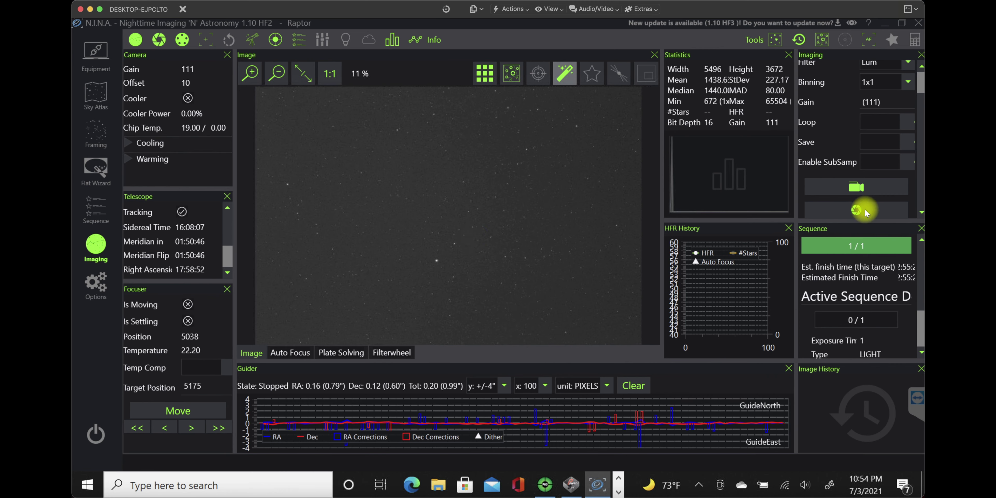
Start a 60-second Lum exposure from the Imaging panel.
left_click(857, 211)
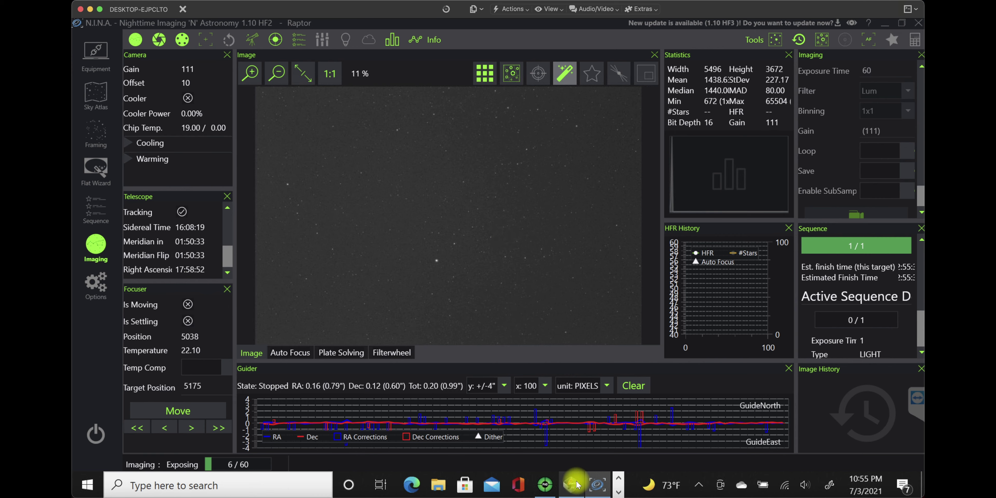
mouse_move(600, 488)
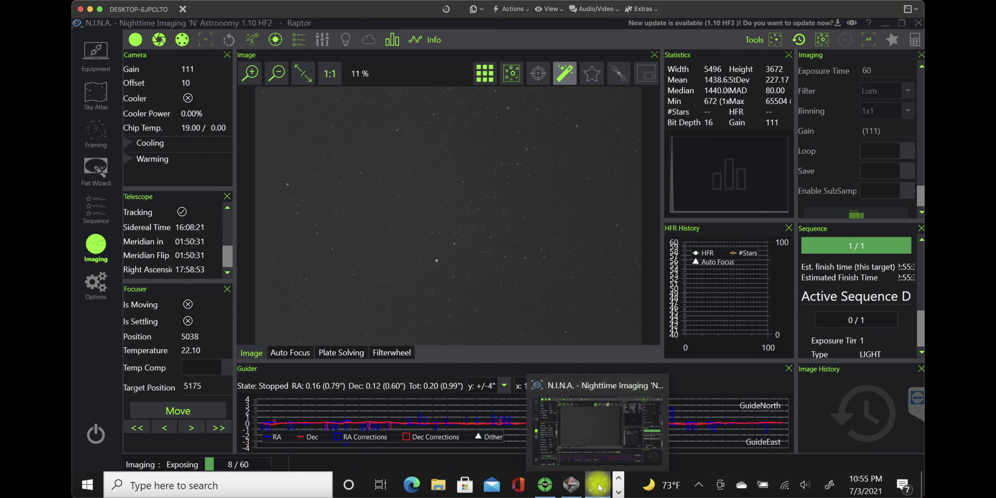
left_click(618, 491)
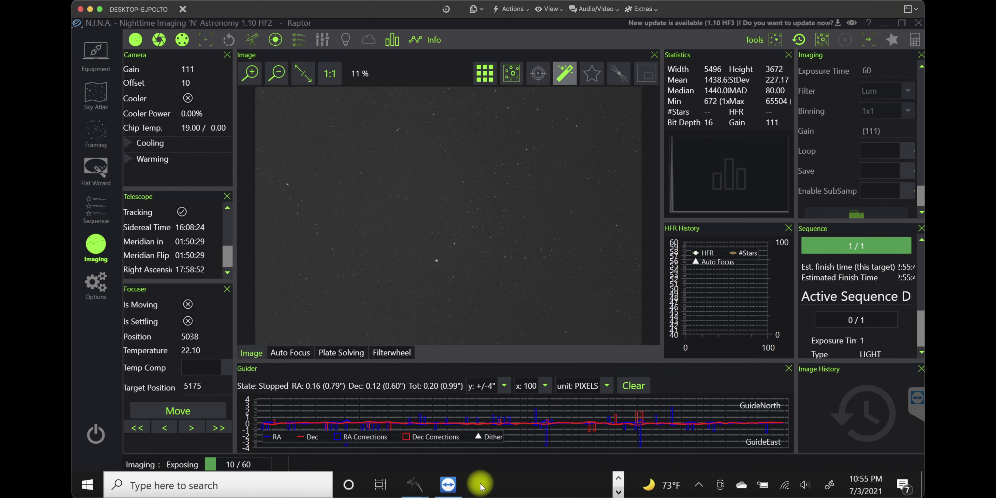
mouse_move(413, 488)
left_click(450, 431)
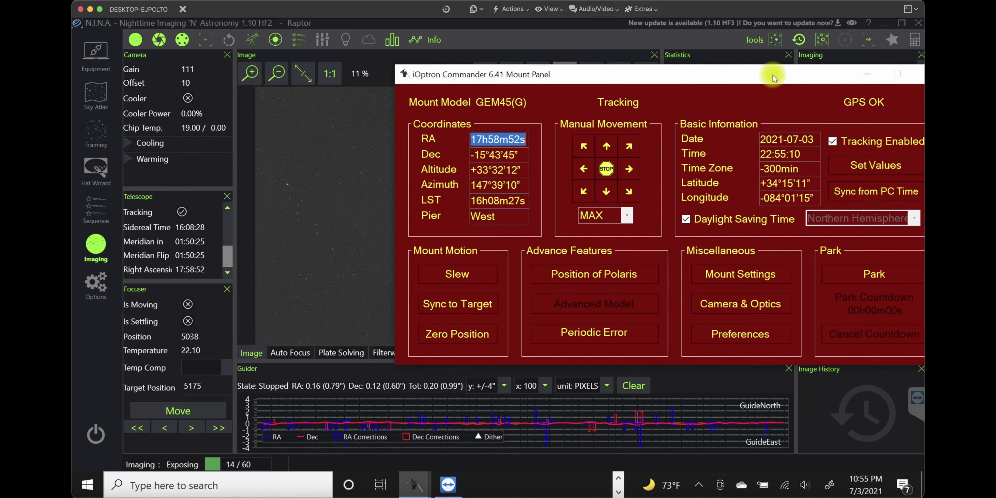
left_click_drag(772, 77, 703, 86)
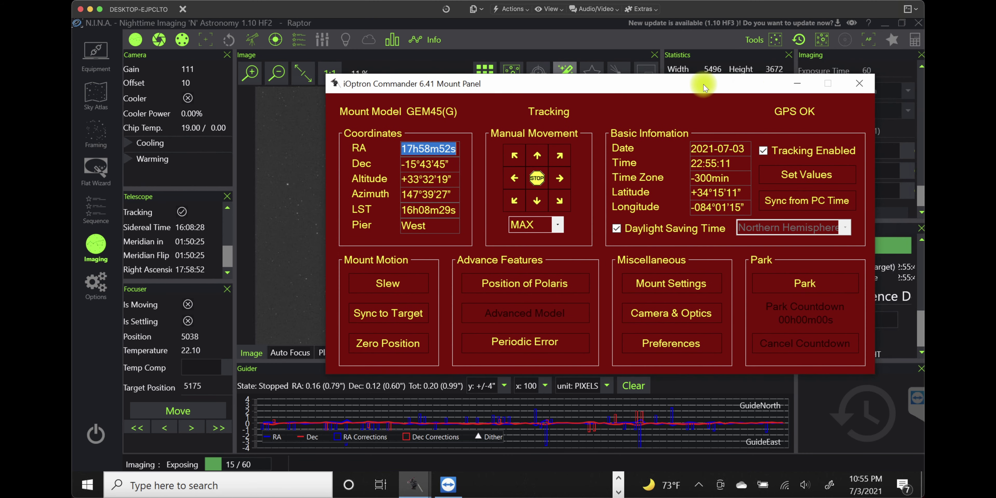
left_click(799, 86)
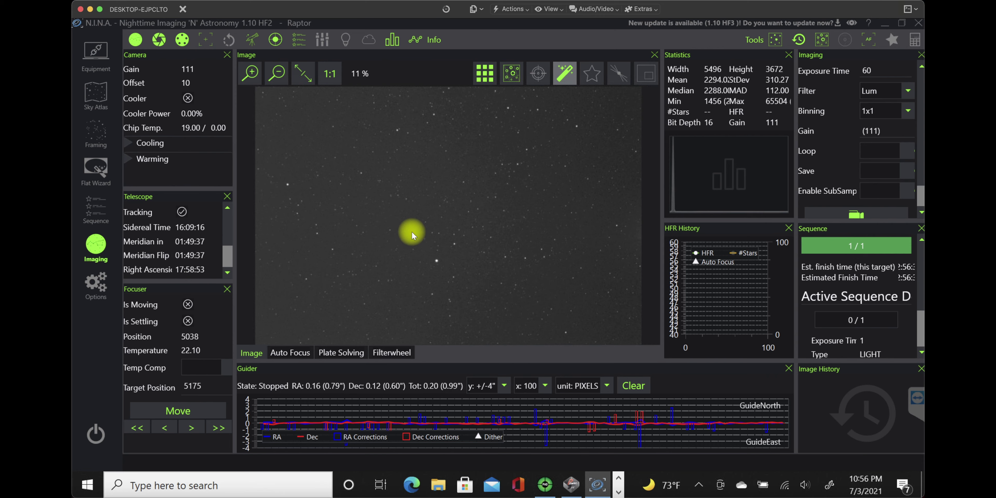
Zoom into the 60-second Lum frame and pan around the bright star, settling near 86%.
left_click(252, 74)
left_click(252, 74)
left_click(252, 75)
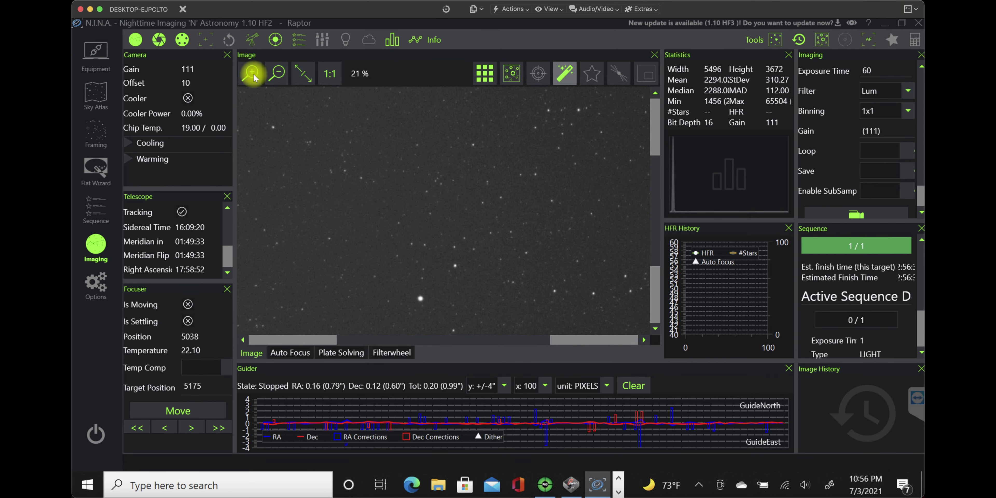
left_click(253, 74)
left_click(252, 74)
left_click_drag(415, 311, 451, 164)
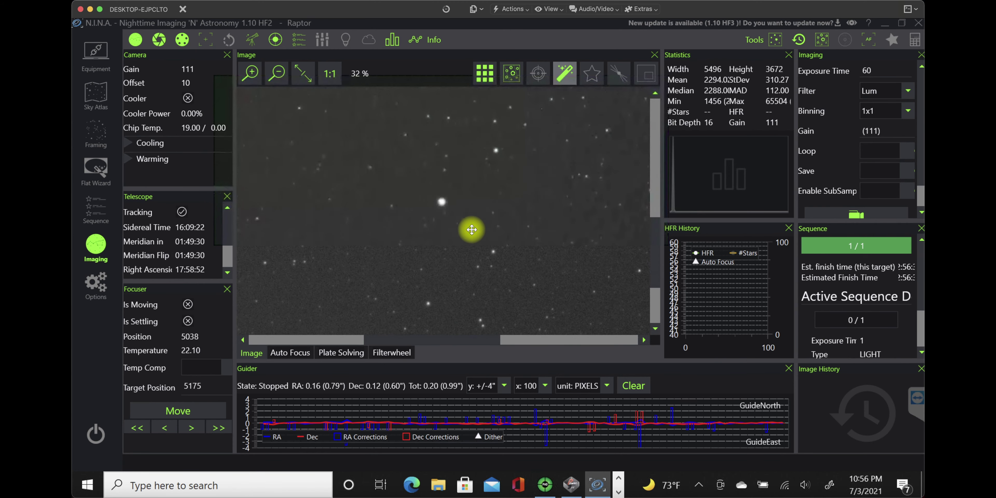
left_click_drag(455, 261, 460, 273)
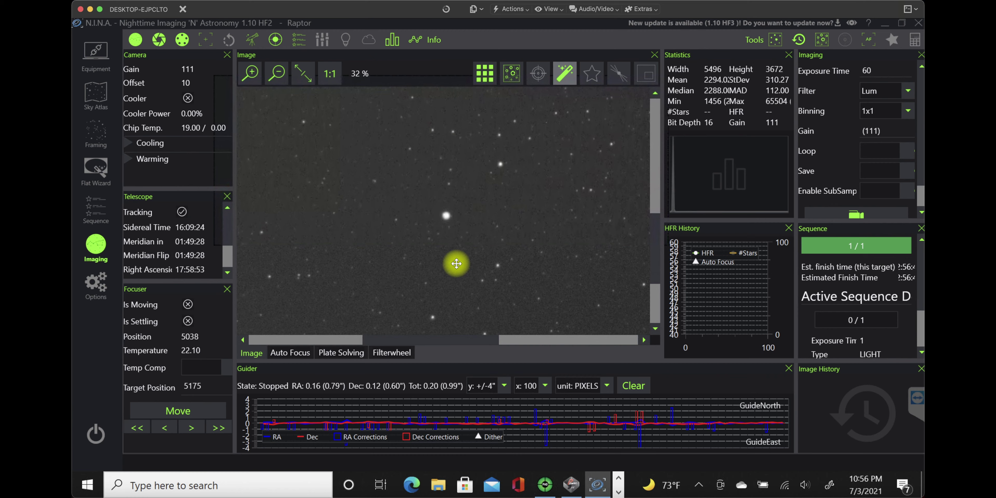
scroll(443, 248, "up", 15)
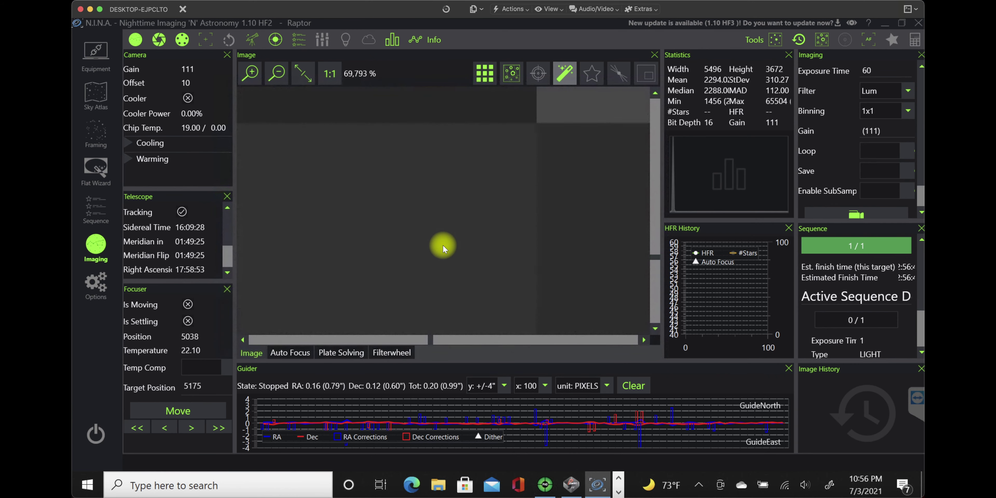
scroll(443, 248, "down", 15)
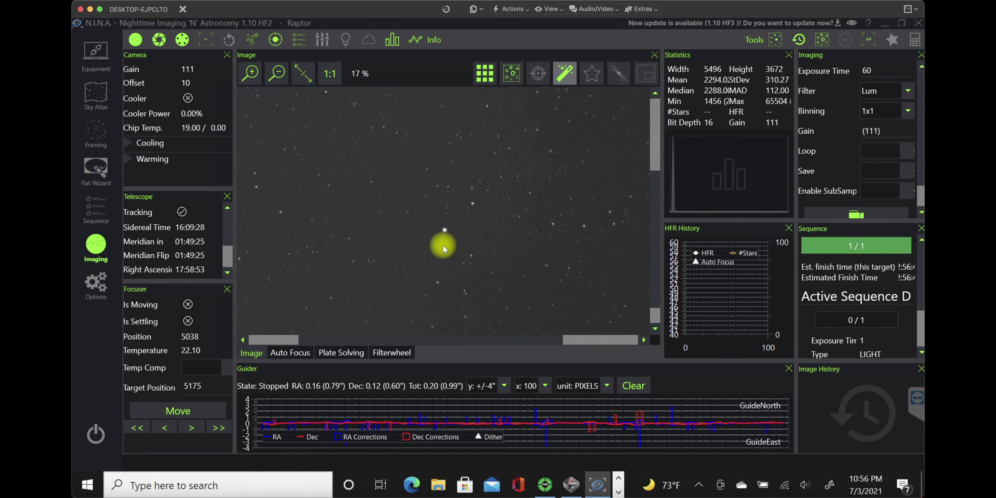
scroll(442, 249, "up", 12)
scroll(443, 249, "down", 8)
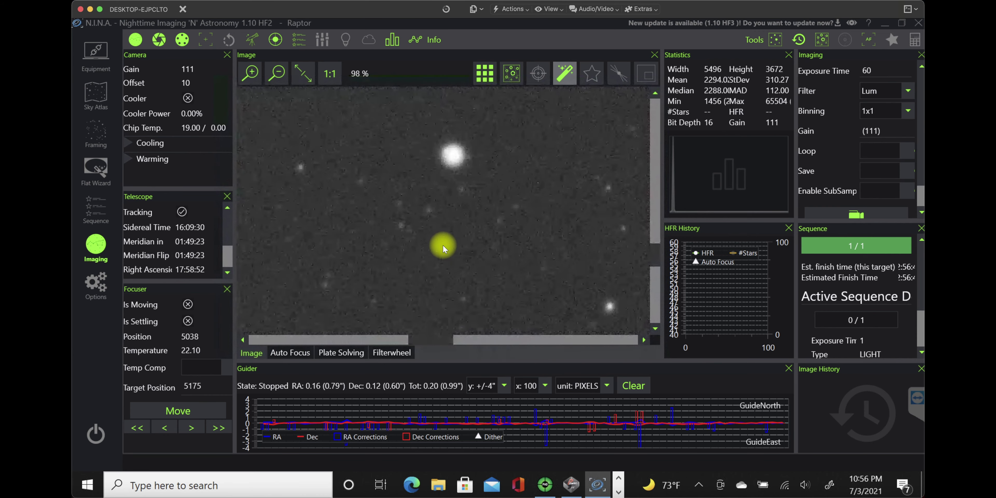
scroll(443, 249, "down", 1)
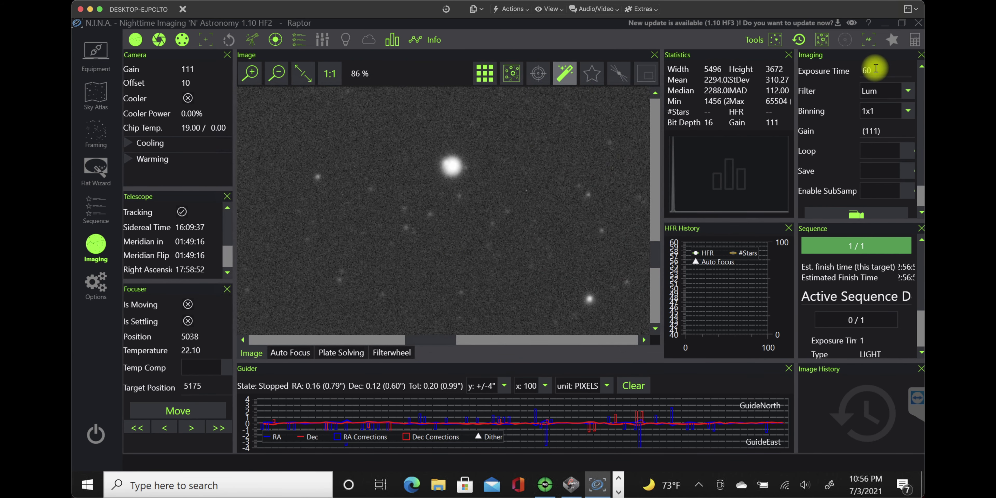
Set the exposure time to 90 seconds, start a new exposure, and zoom the image out a step.
type("90")
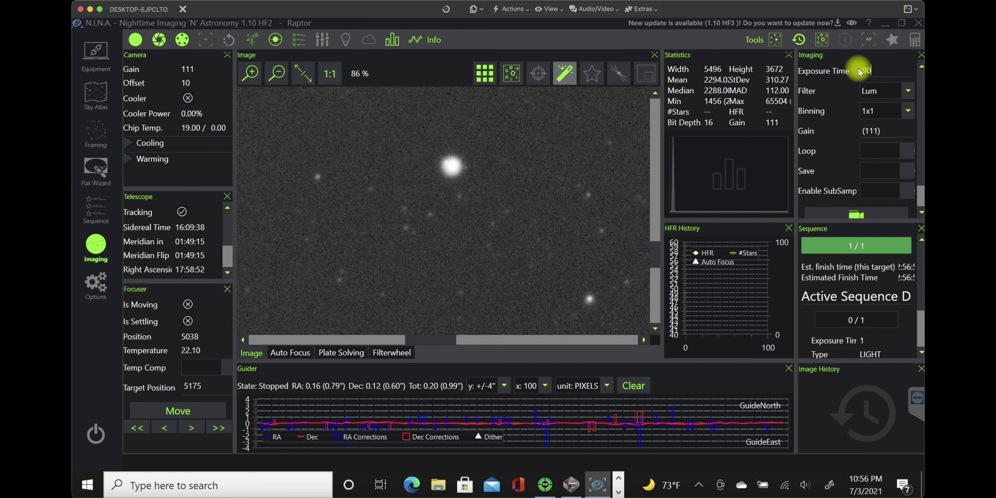
scroll(837, 167, "down", 1)
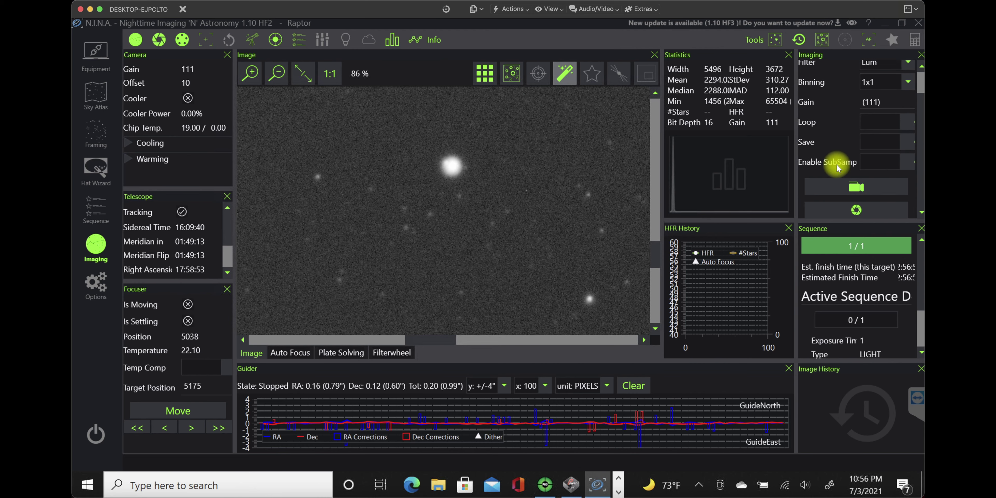
left_click(857, 210)
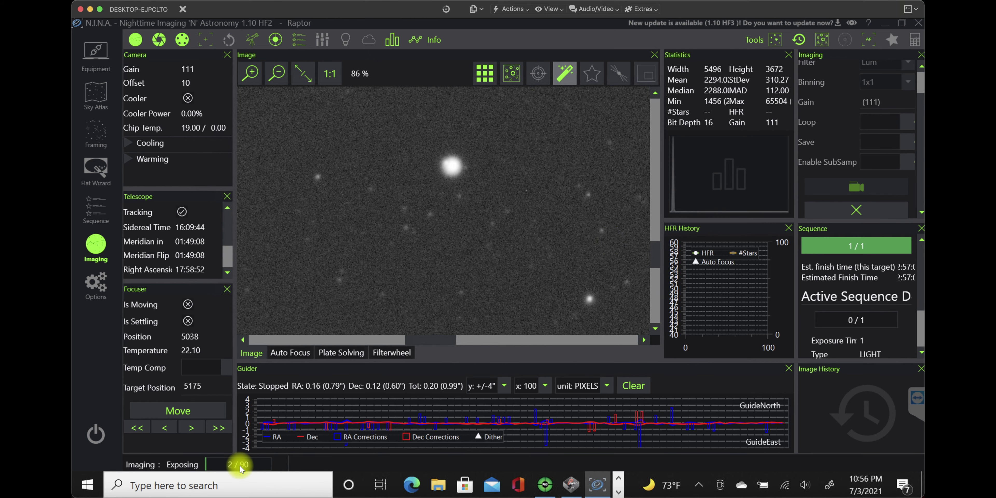
left_click(277, 74)
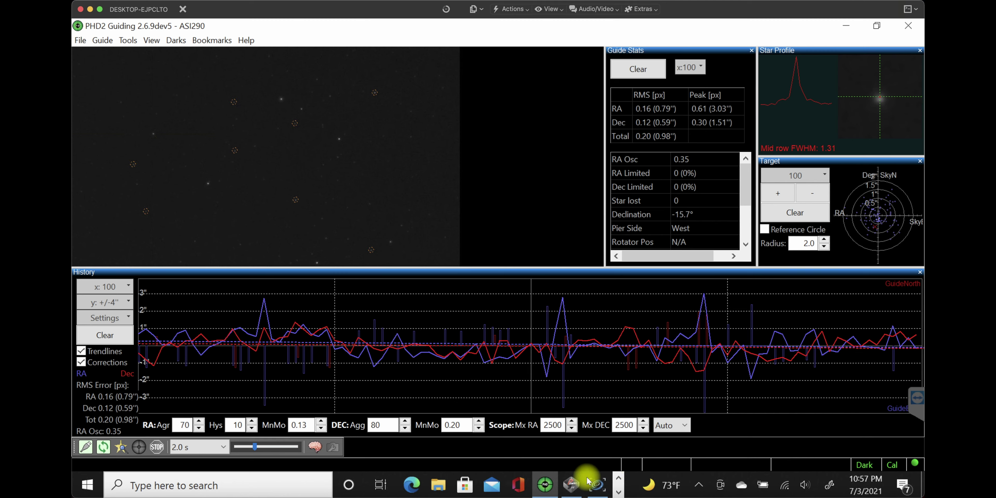
Bring N.I.N.A. forward to view the finished 90-second frame.
left_click(597, 484)
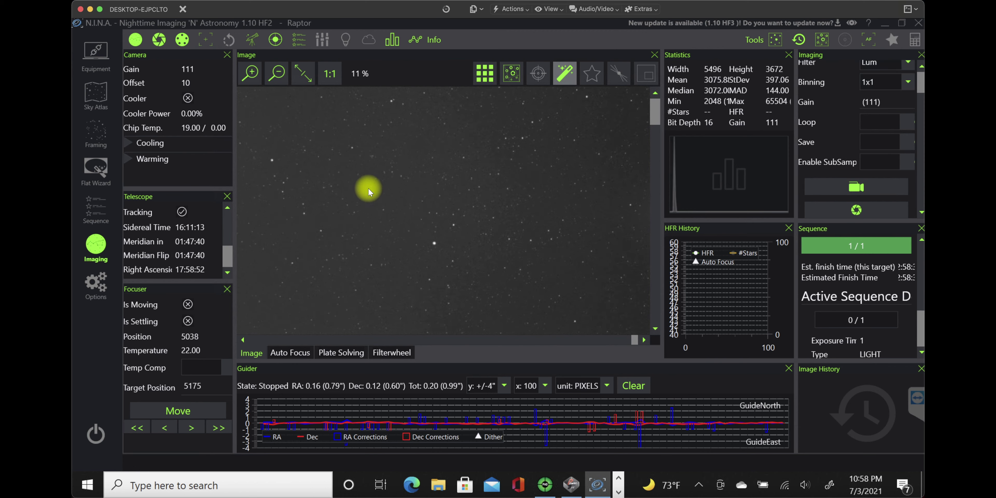
left_click(251, 74)
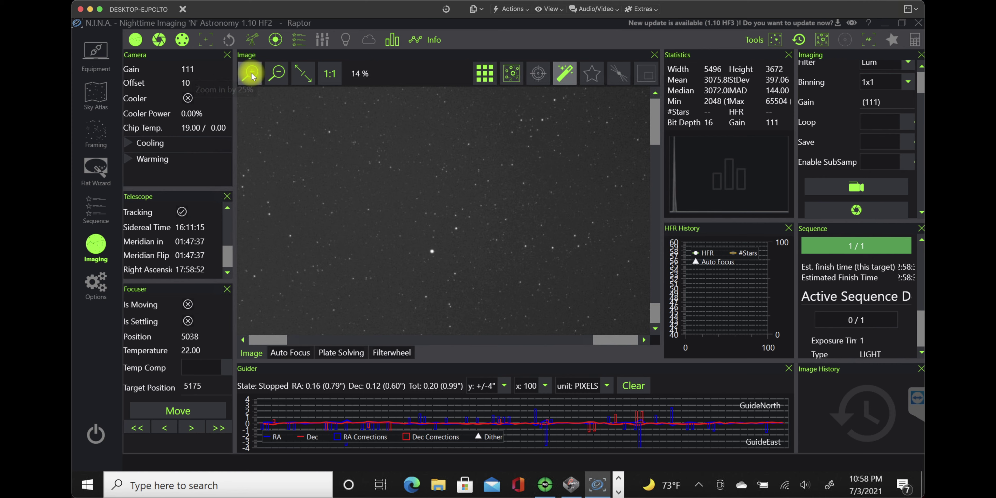
left_click(251, 73)
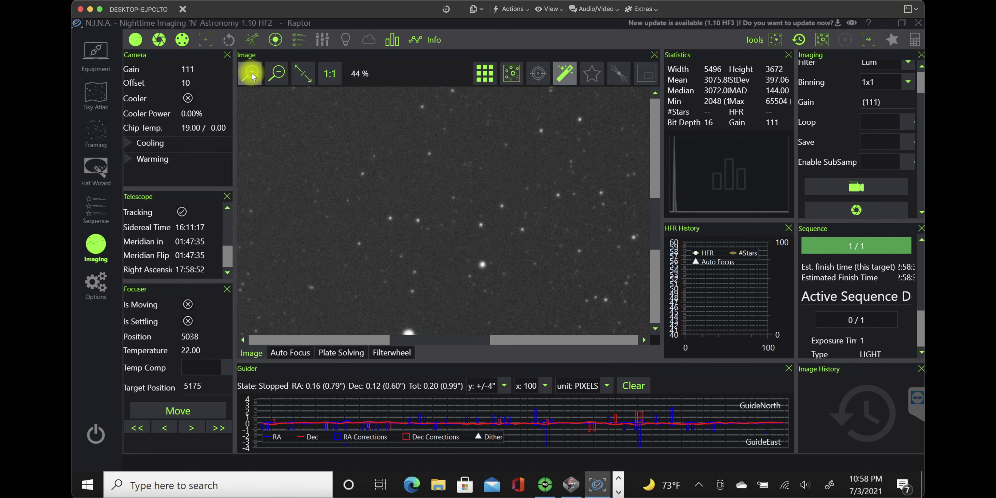
left_click_drag(436, 278, 465, 162)
left_click_drag(456, 199, 482, 181)
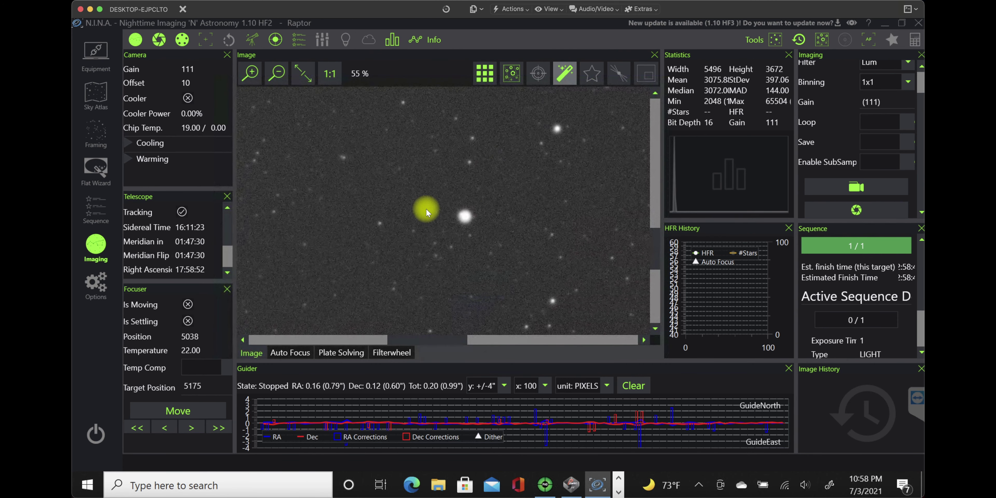
scroll(425, 208, "down", 3)
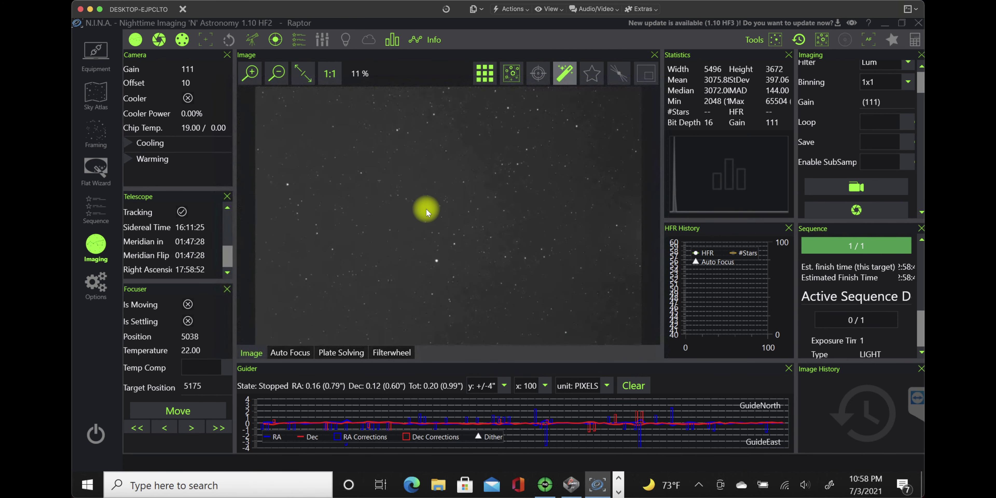
scroll(427, 210, "up", 8)
scroll(426, 211, "down", 8)
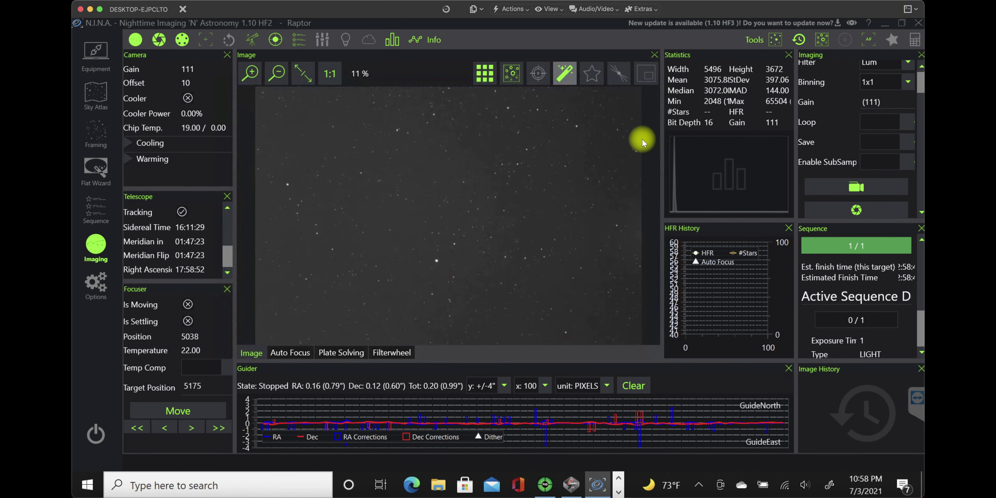
left_click(330, 74)
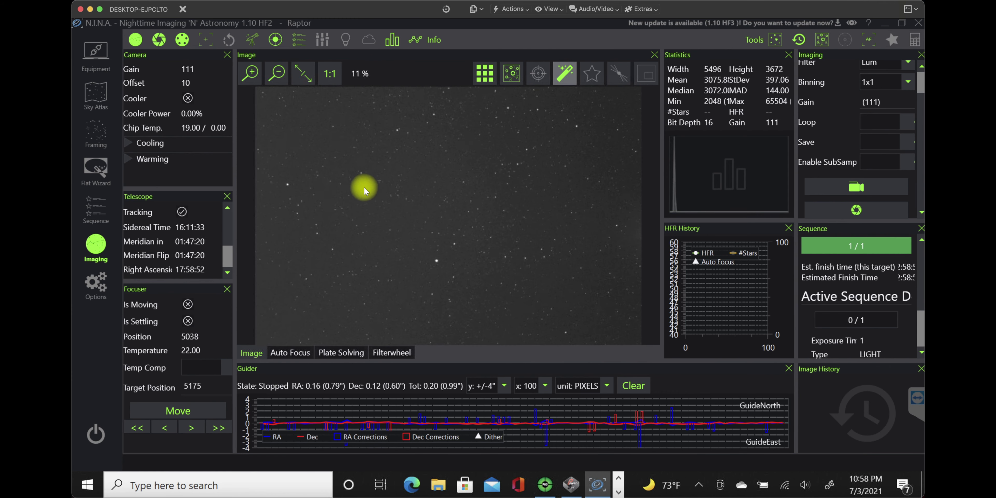
scroll(364, 187, "up", 5)
scroll(363, 186, "down", 10)
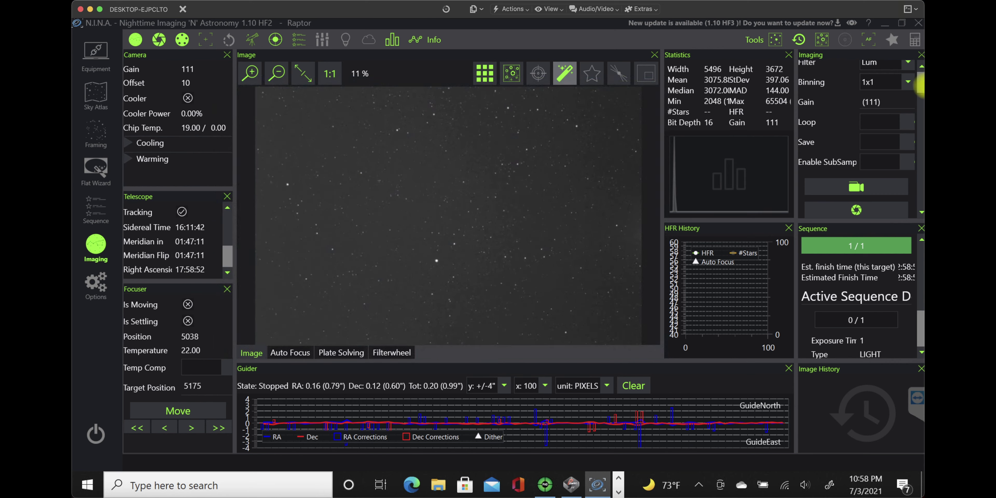
Review PHD2's looping frames with multiple guide stars marked, then switch back to N.I.N.A.
scroll(920, 83, "up", 1)
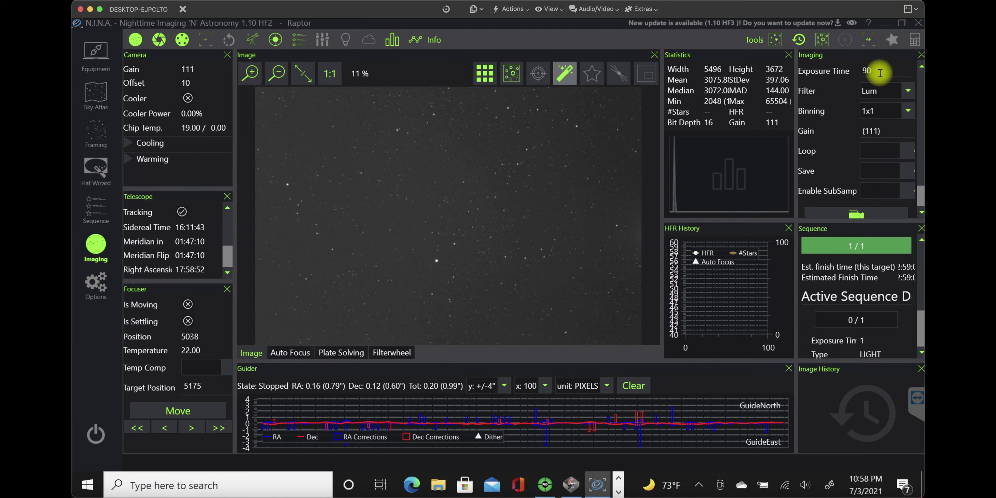
scroll(878, 71, "down", 1)
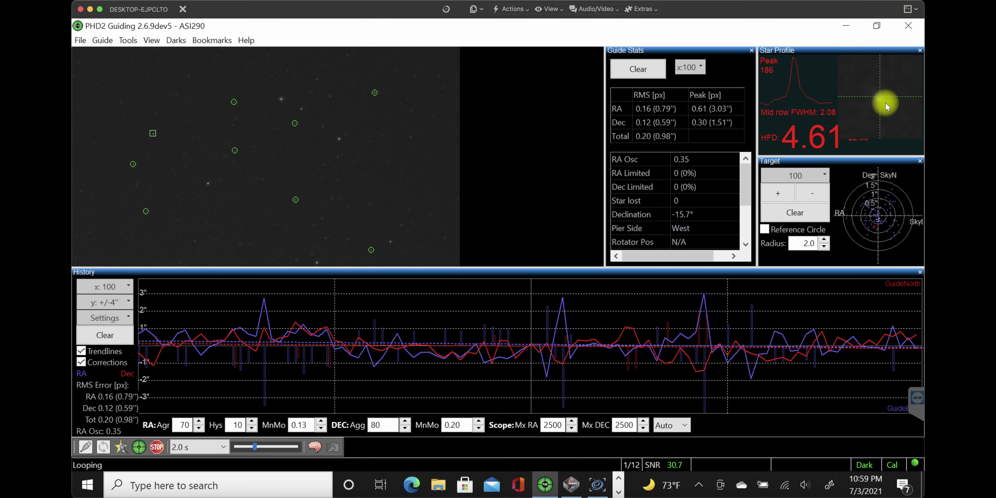
left_click(597, 481)
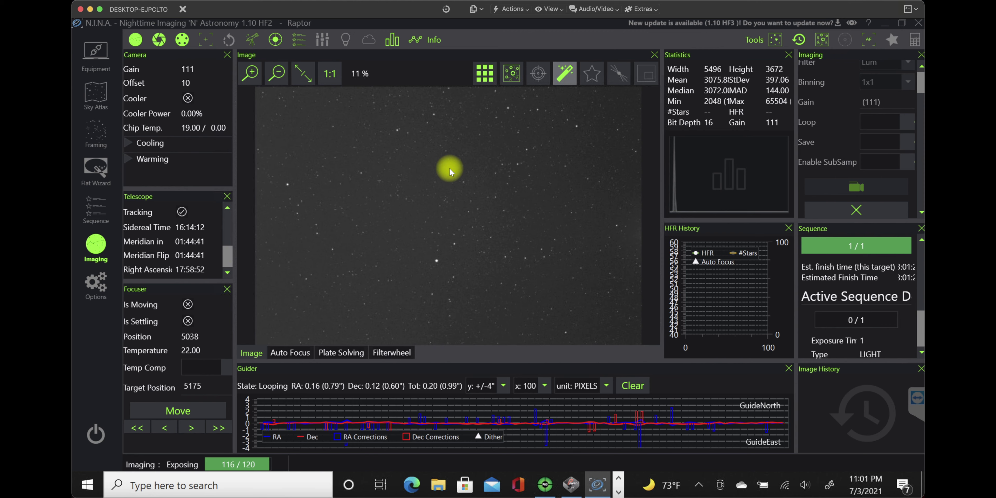
left_click(281, 79)
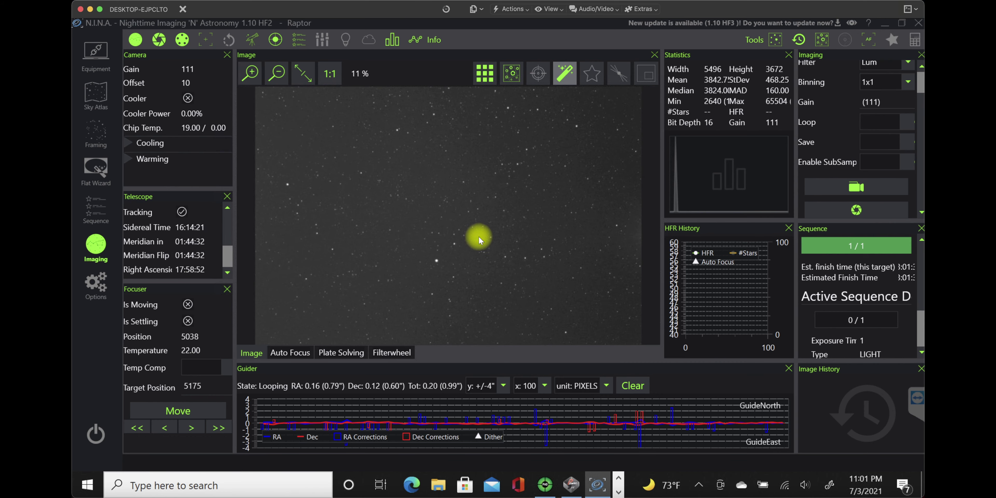
scroll(479, 235, "up", 1)
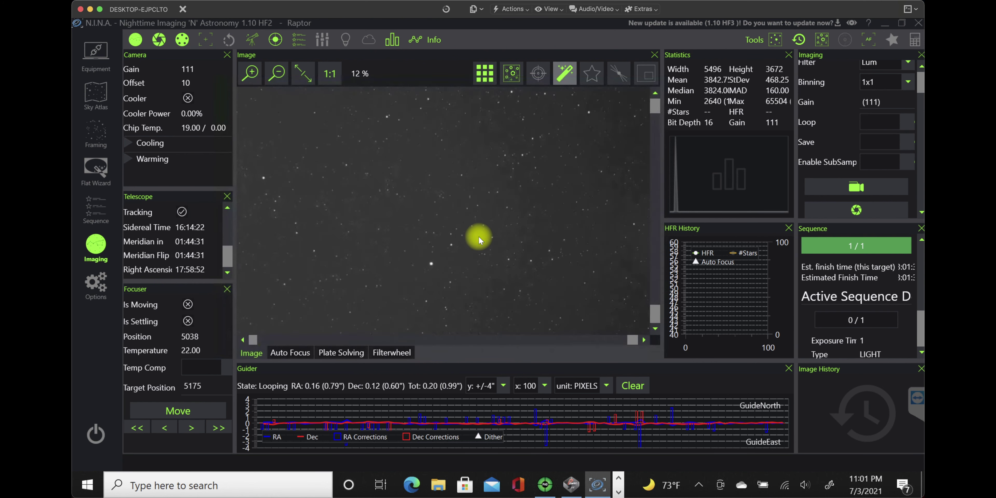
scroll(479, 235, "down", 1)
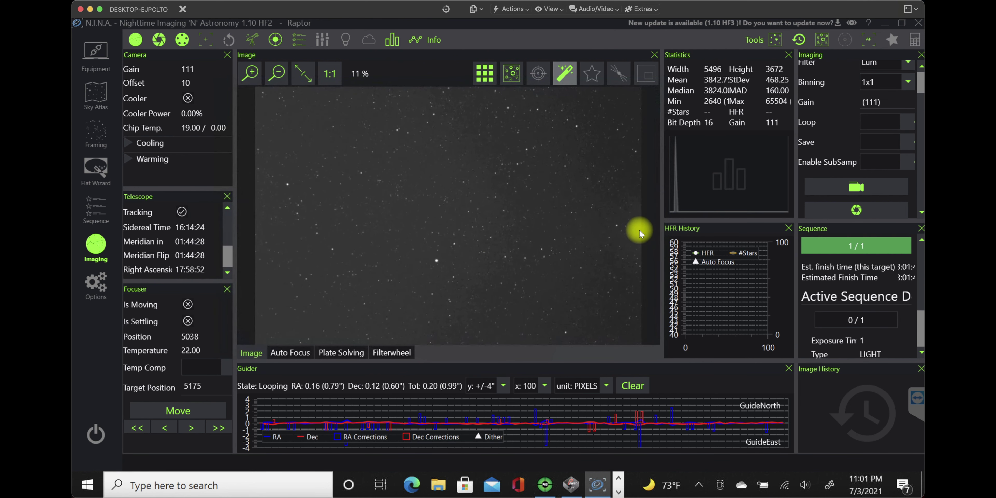
left_click(250, 74)
left_click(251, 74)
left_click(251, 74)
left_click(251, 74)
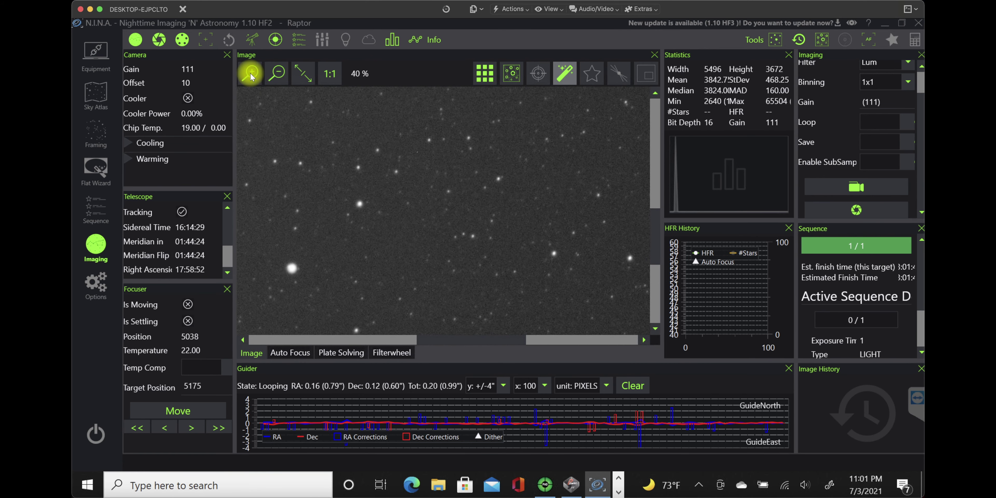
left_click(250, 74)
left_click_drag(333, 236, 353, 253)
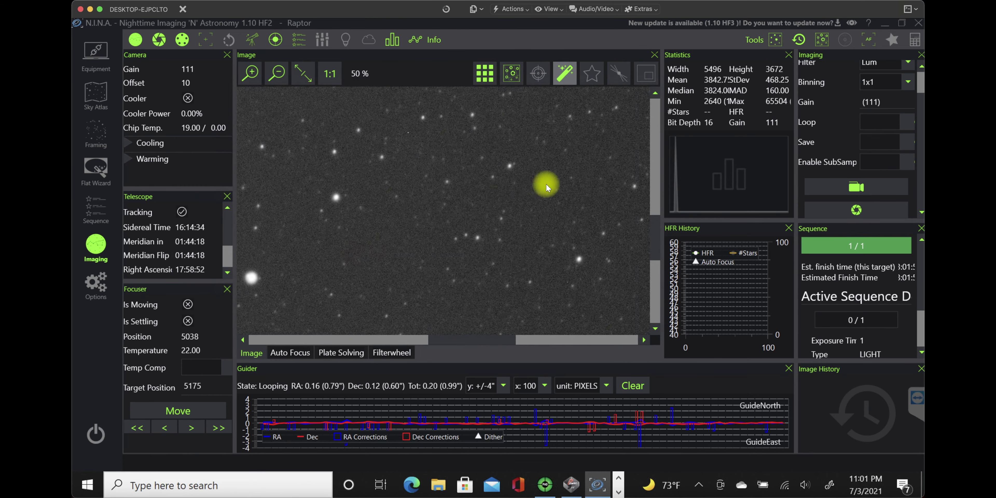
scroll(380, 227, "up", 5)
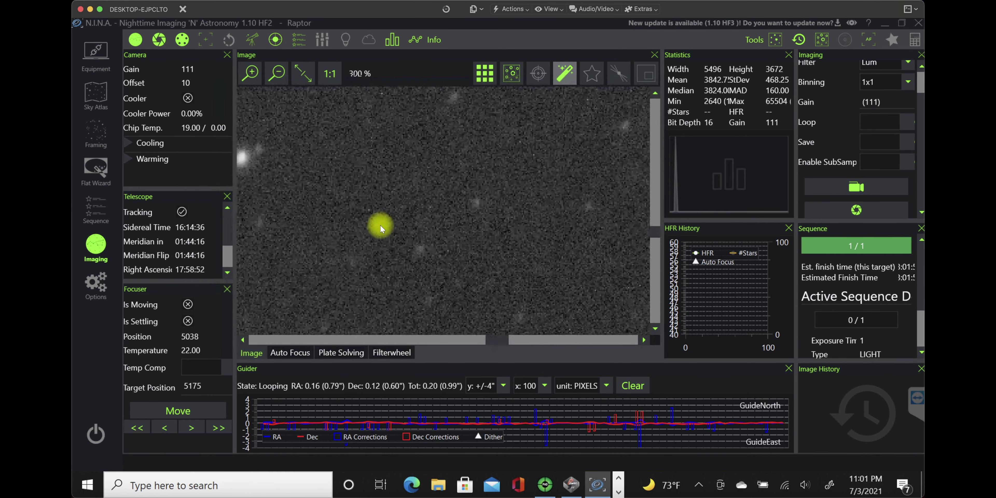
scroll(380, 225, "down", 8)
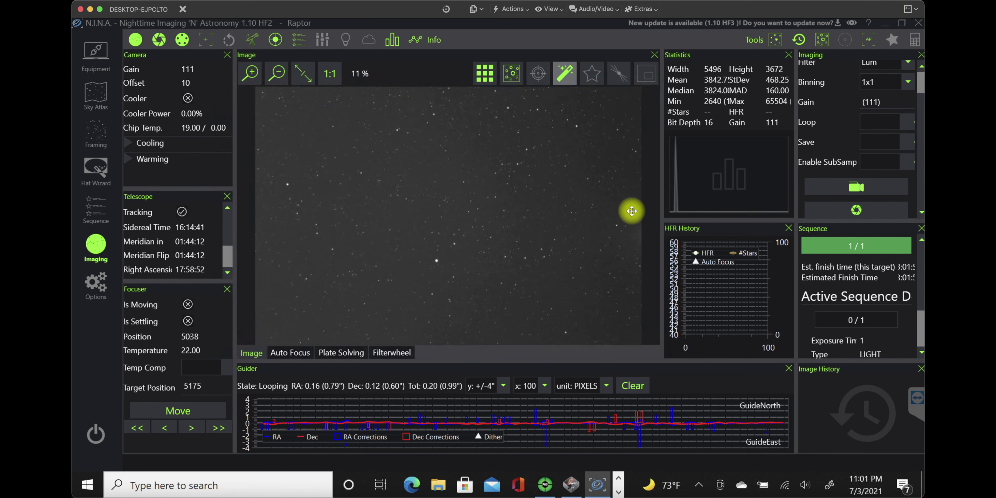
Change the Imaging exposure time from 120 to 240 seconds.
scroll(875, 110, "up", 1)
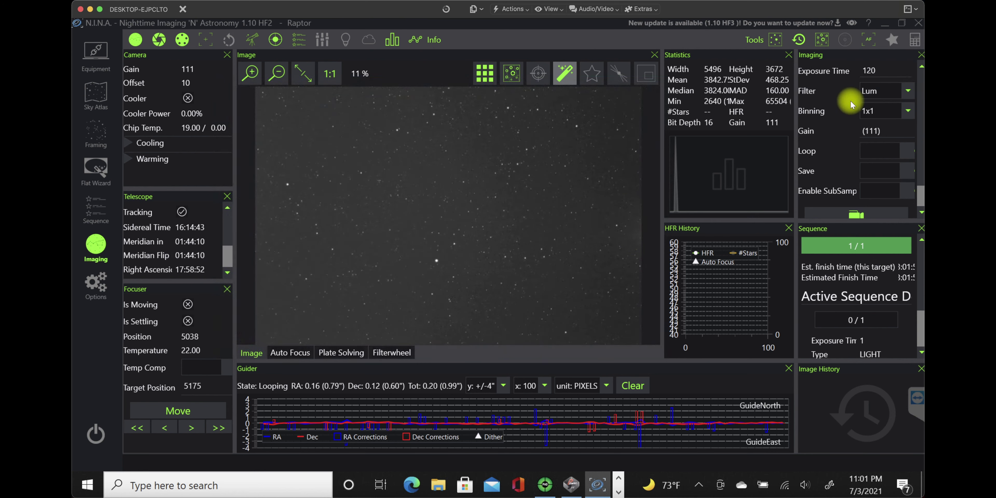
left_click(881, 69)
left_click_drag(881, 68, 847, 76)
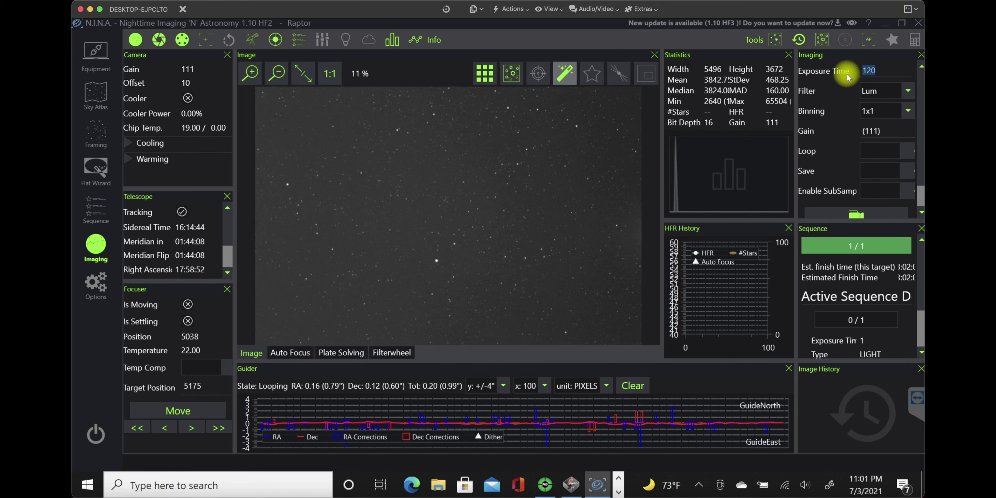
type("240")
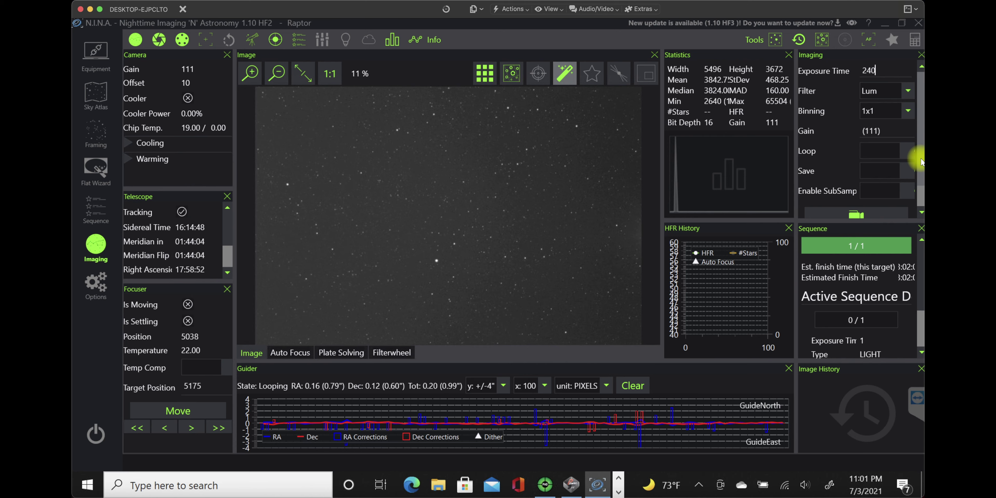
Start capturing a 240-second frame and bring up the iOptron Commander mount panel.
scroll(921, 180, "down", 1)
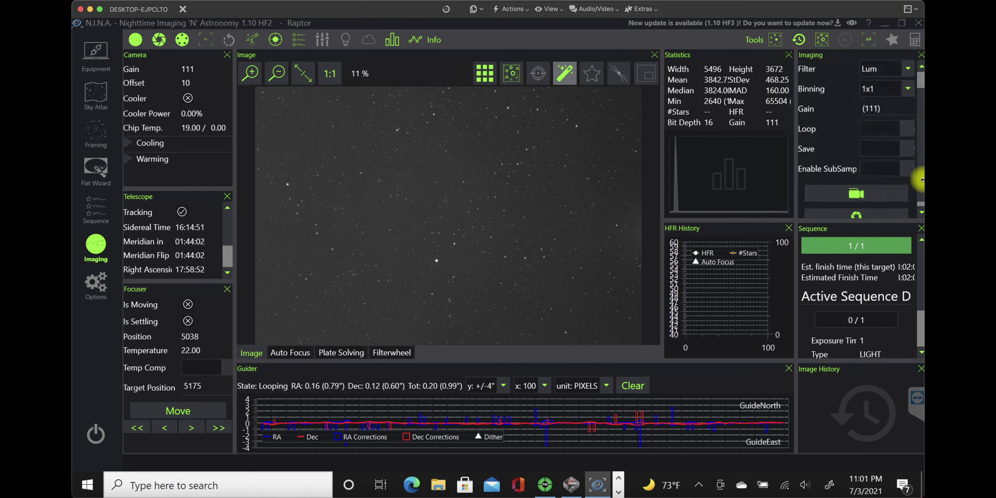
scroll(910, 189, "down", 1)
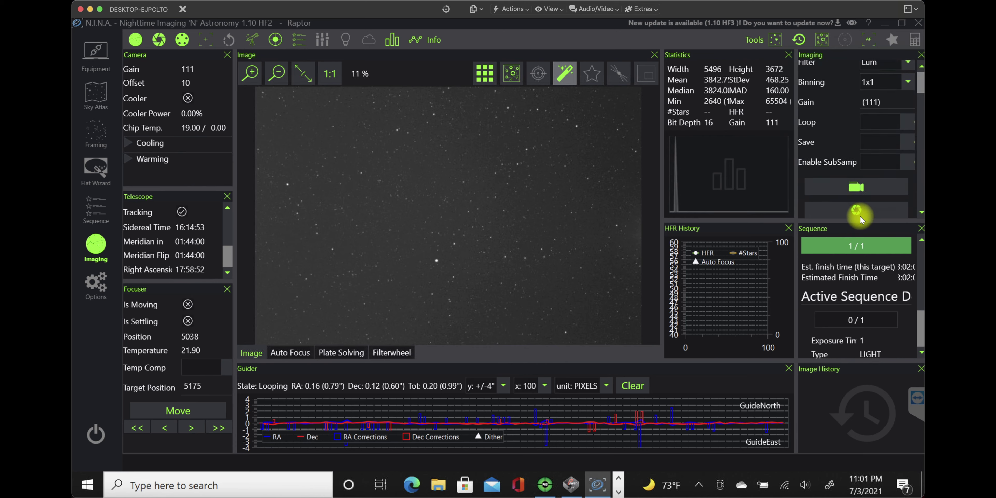
left_click(887, 205)
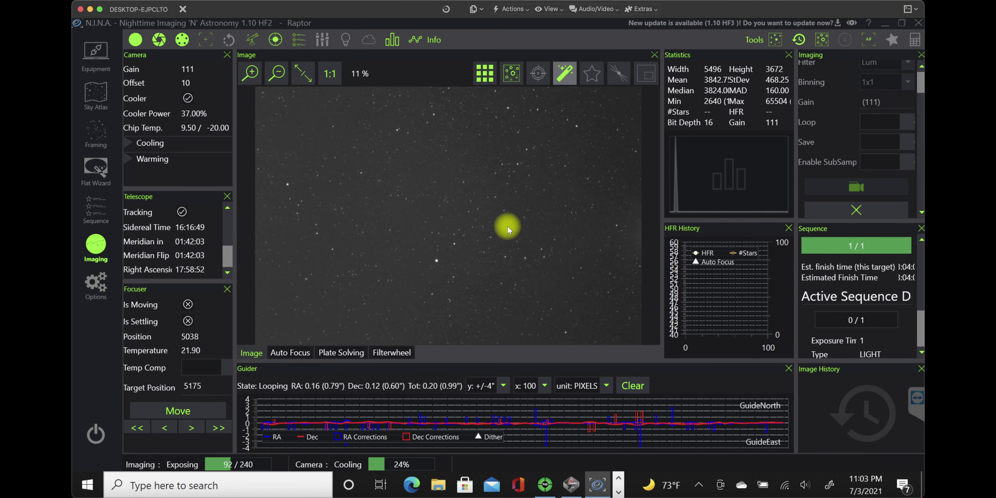
left_click(618, 491)
left_click(414, 484)
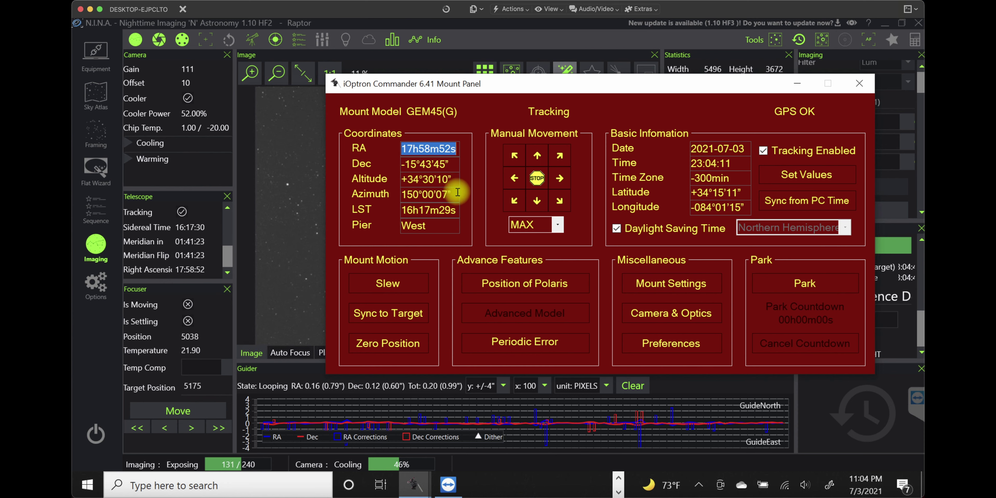
Minimize the iOptron mount panel, recheck it, hide it again, and bring PHD2 Guiding forward.
left_click(799, 84)
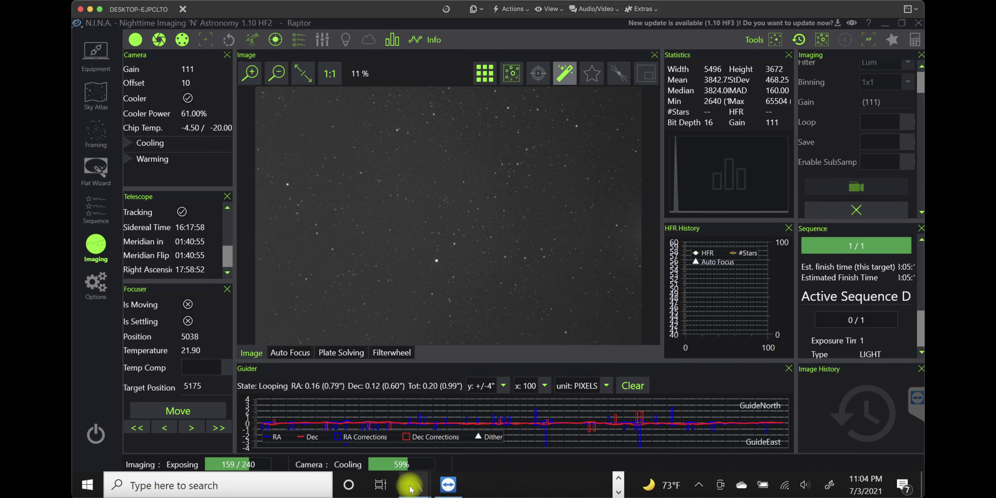
mouse_move(411, 489)
left_click(437, 418)
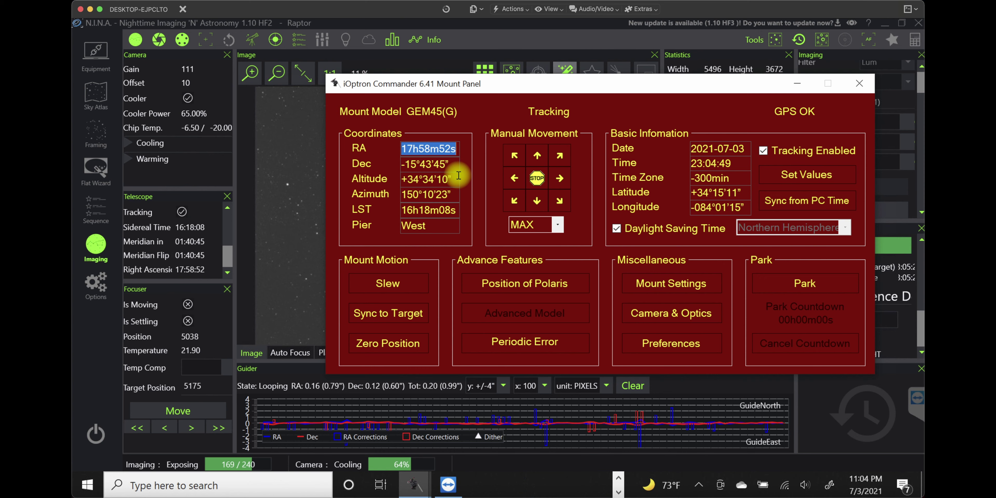
left_click(799, 85)
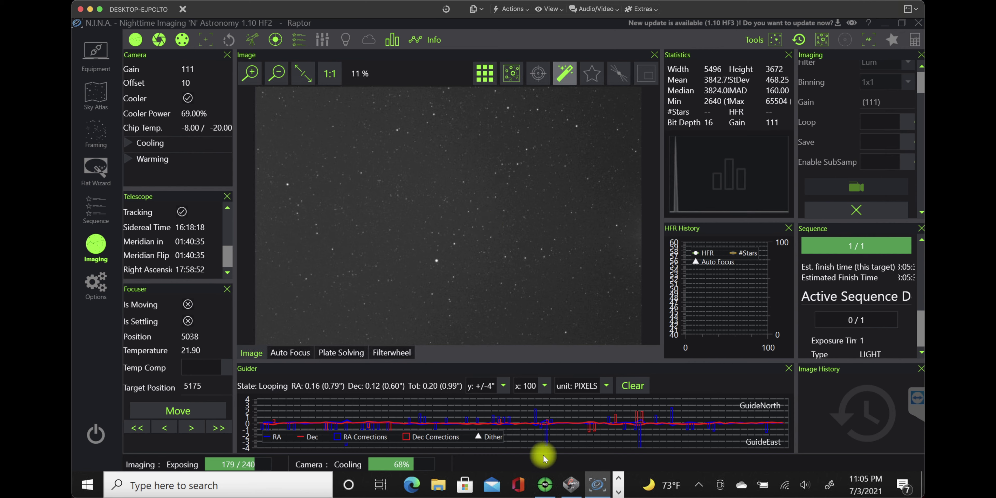
left_click(545, 483)
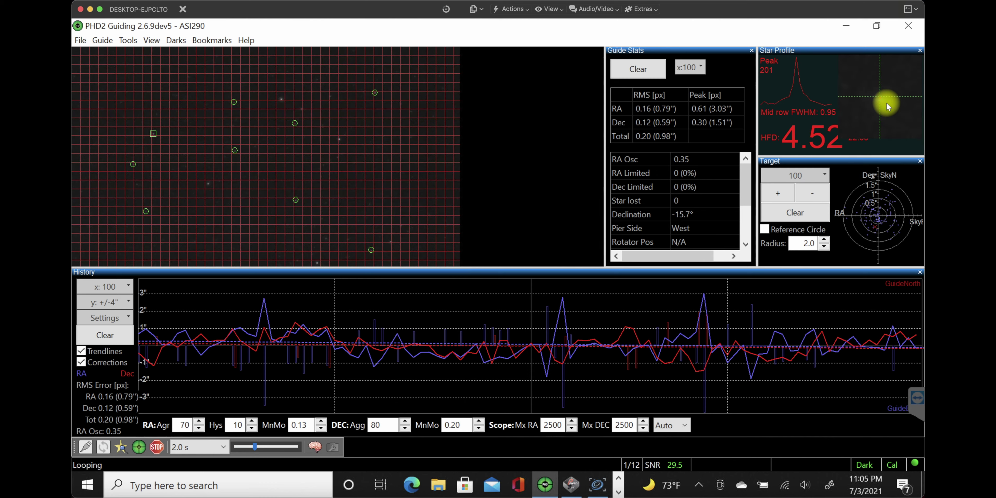
Minimize PHD2, then zoom in, pan across and zoom out of the new star frame in N.I.N.A.
left_click(846, 25)
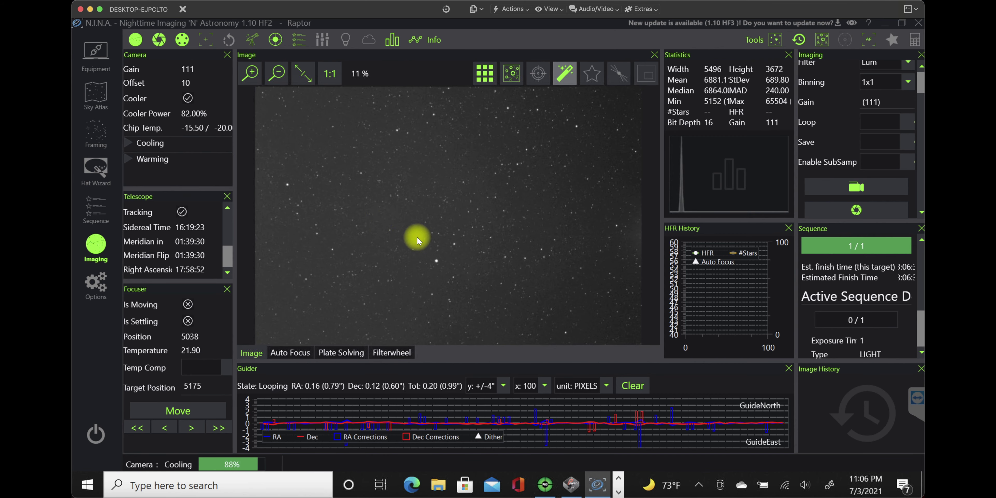
left_click(250, 73)
left_click(250, 74)
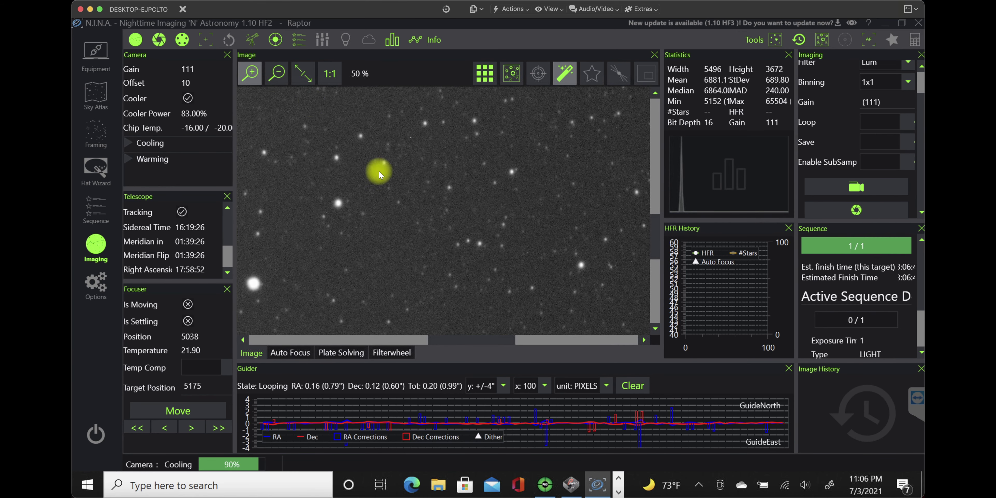
left_click_drag(371, 286, 560, 220)
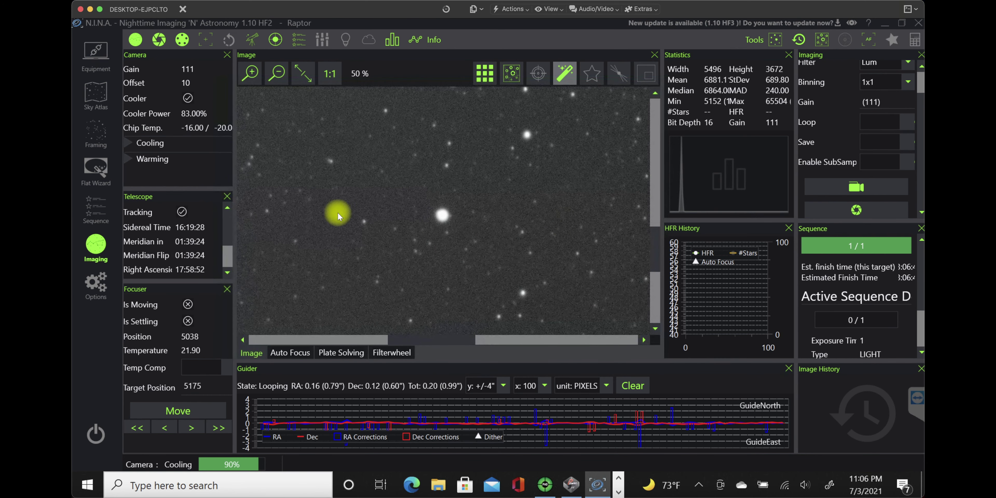
left_click(277, 75)
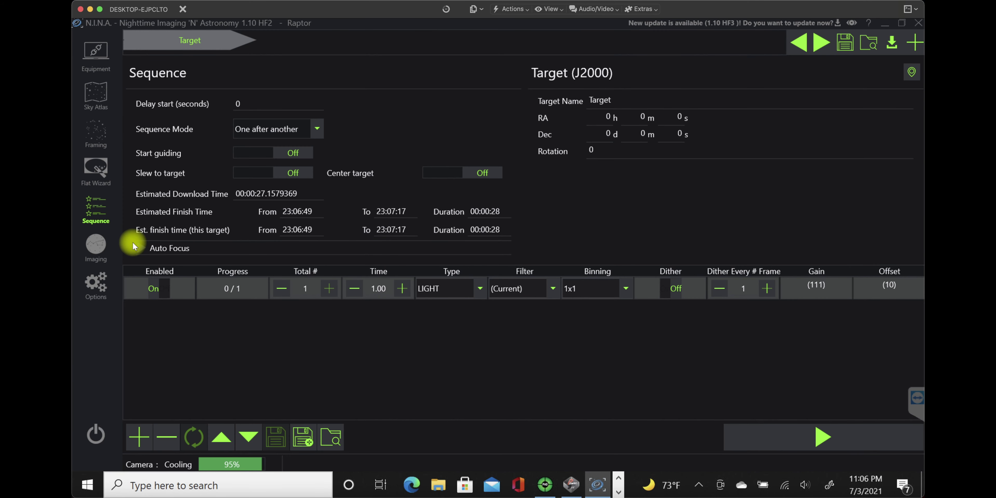
Switch to the Framing assistant and choose File as the framing image source.
left_click(98, 93)
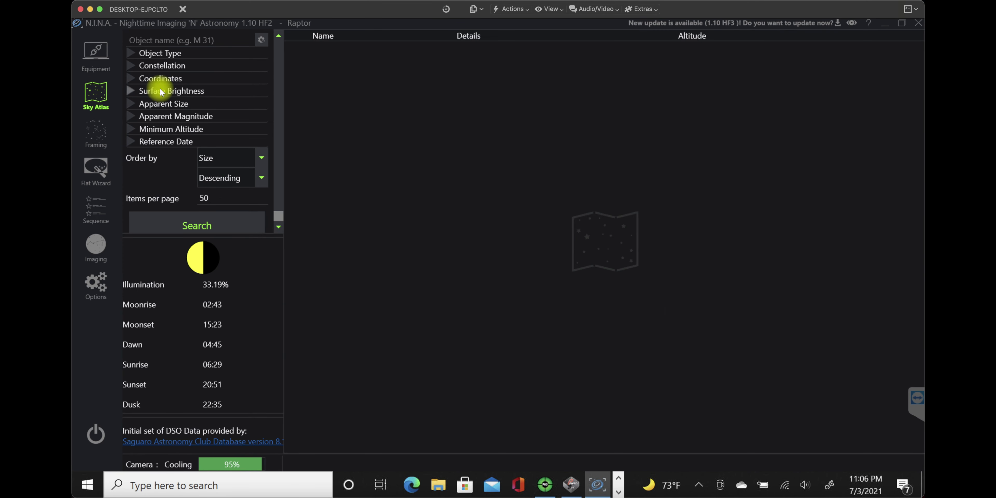
scroll(161, 98, "down", 1)
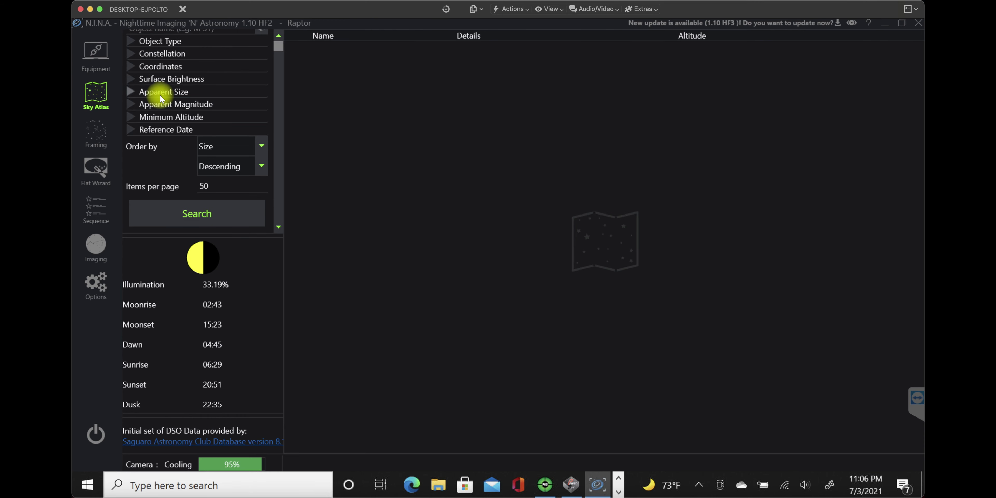
scroll(161, 97, "up", 1)
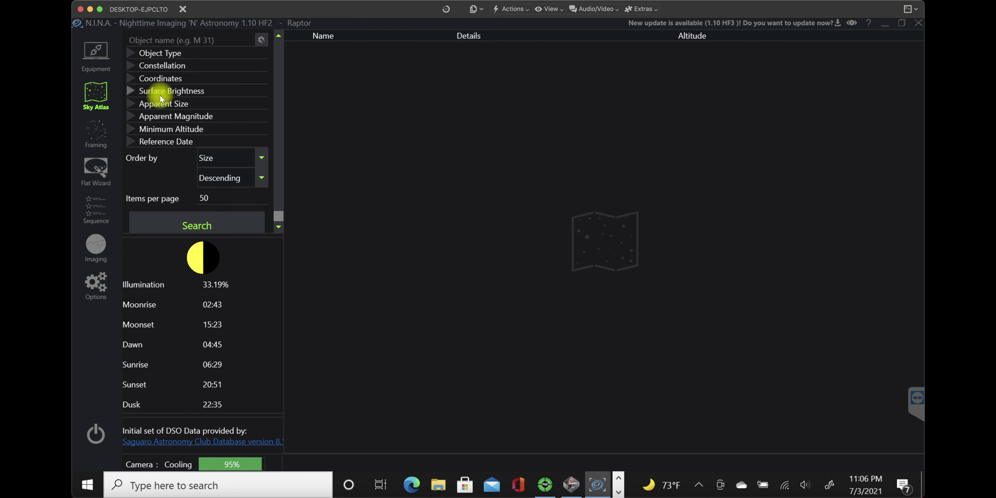
left_click(102, 130)
left_click(308, 65)
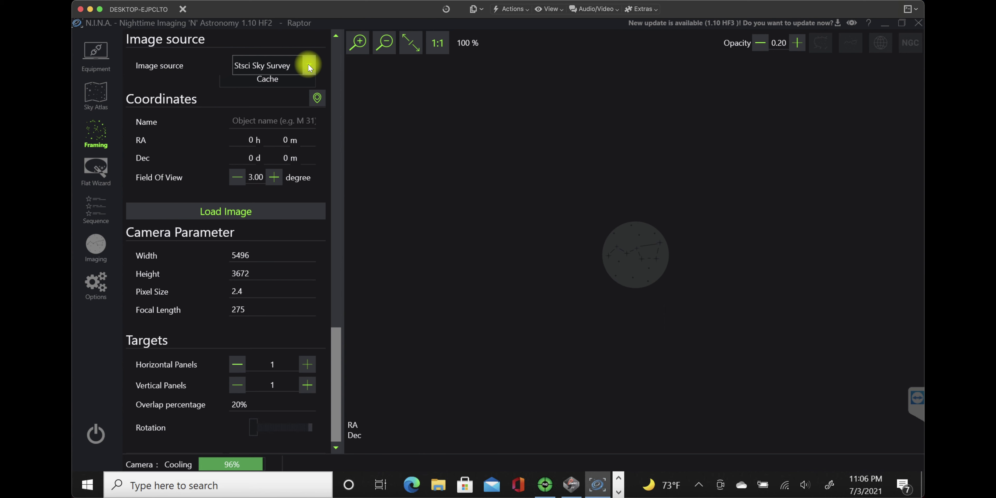
left_click(273, 149)
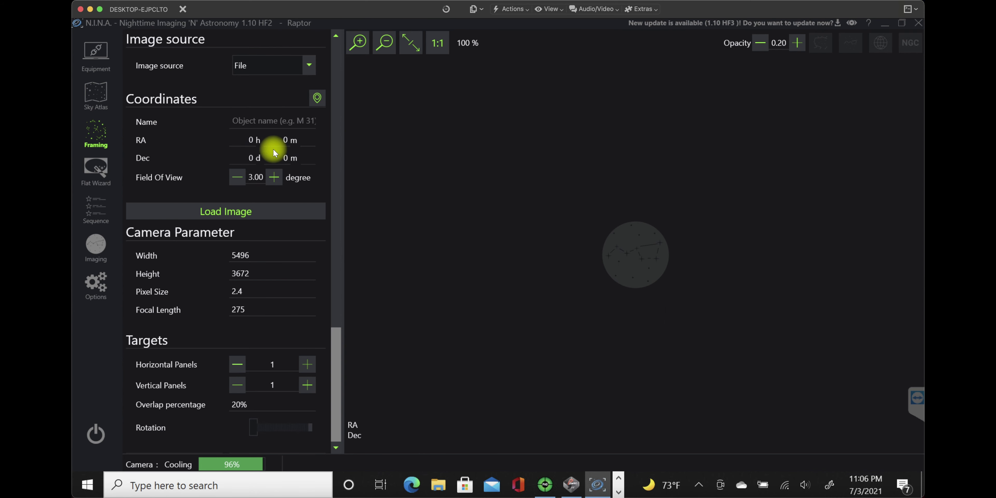
Load the earlier NGC 7023 image from the Desktop's NGC7023 folder.
left_click(223, 215)
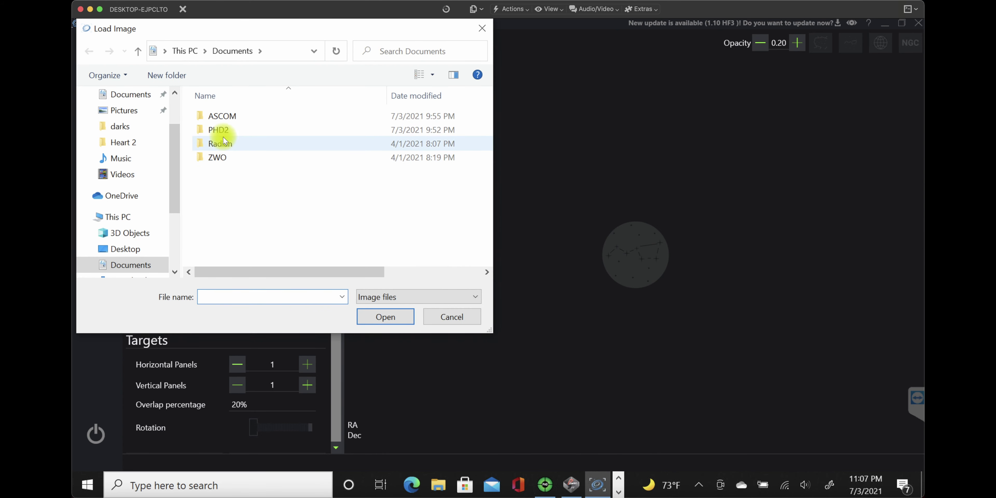
scroll(170, 100, "up", 2)
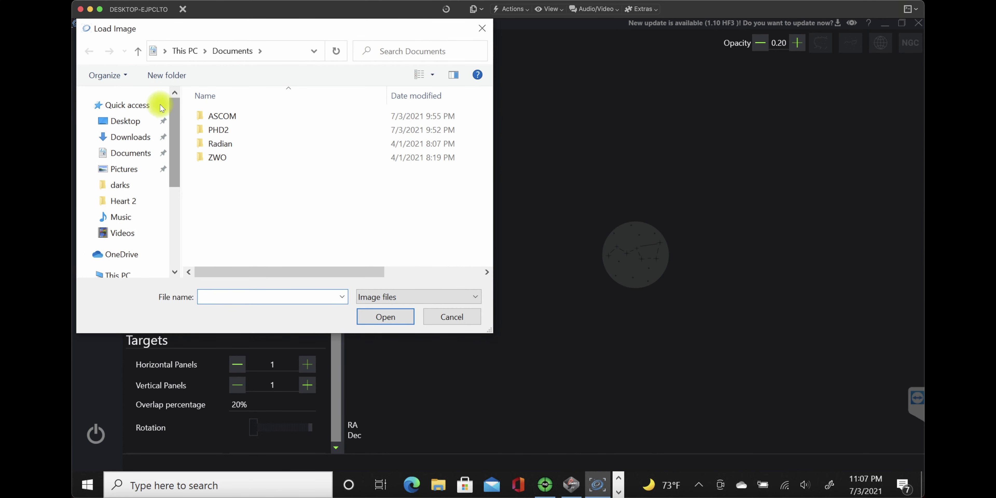
left_click(126, 121)
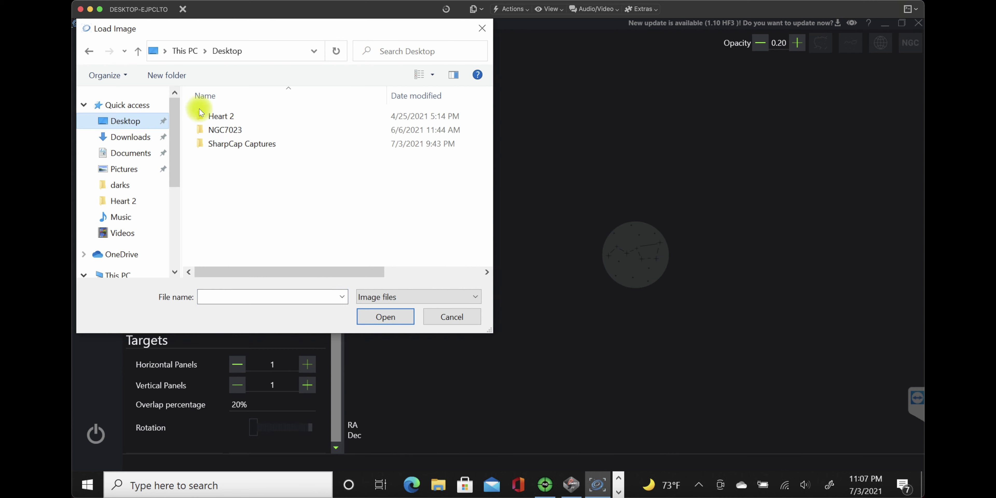
double_click(235, 131)
double_click(270, 132)
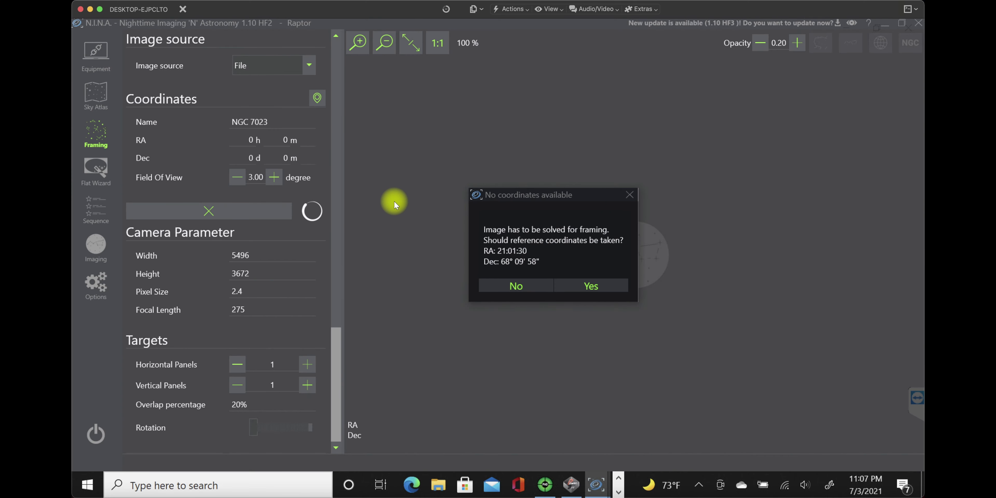
Accept reference coordinates so the image plate-solves to RA 21:01:31, Dec 68° 10' 09", rotation 271.39.
left_click(579, 284)
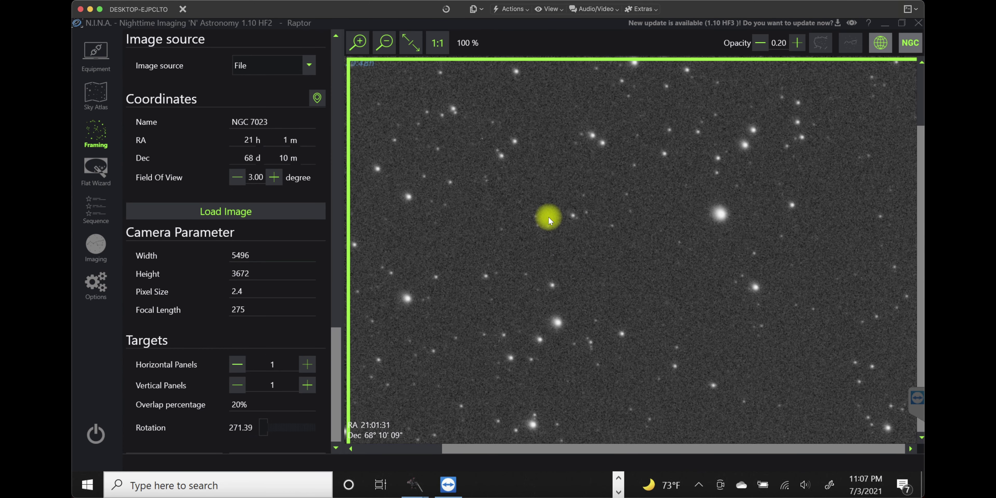
scroll(548, 215, "down", 5)
scroll(497, 131, "down", 3)
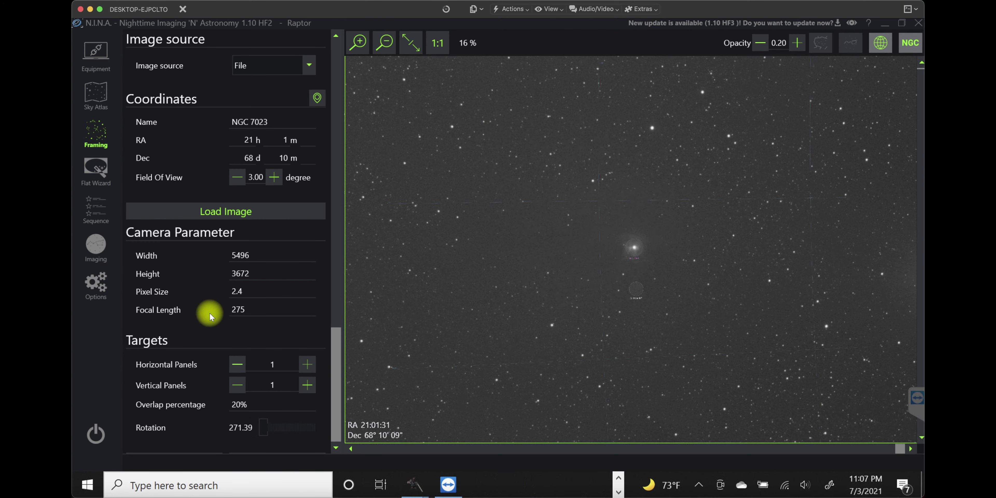
scroll(192, 325, "down", 1)
scroll(193, 325, "down", 4)
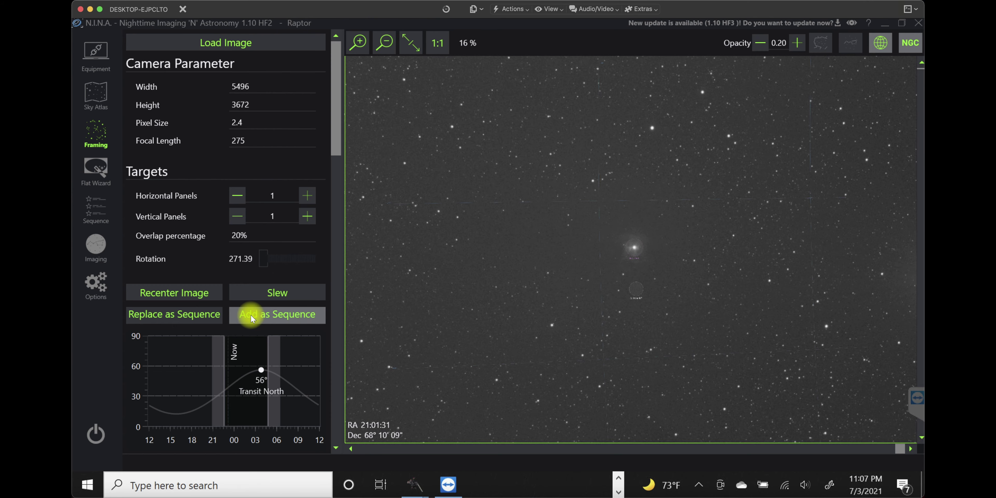
Replace the sequence with the NGC 7023 target and turn on Start guiding and Slew to target.
left_click(195, 313)
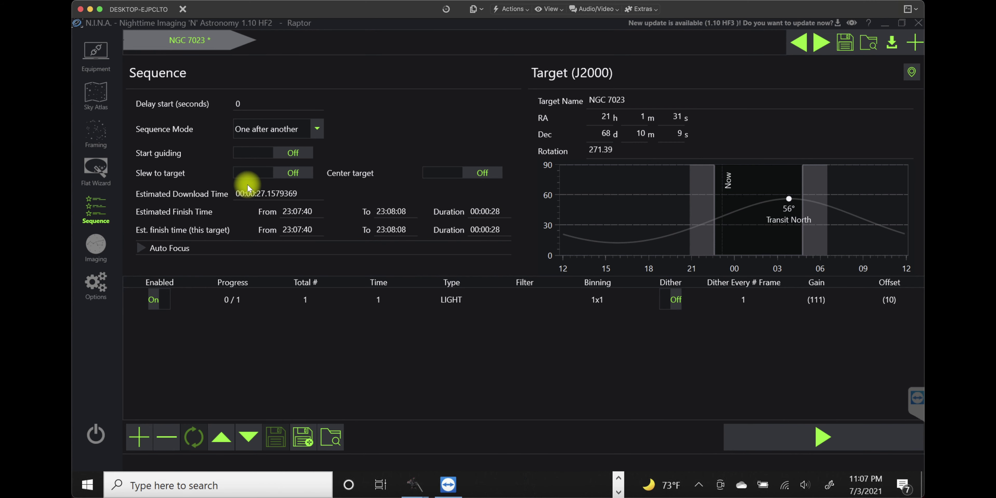
left_click(259, 153)
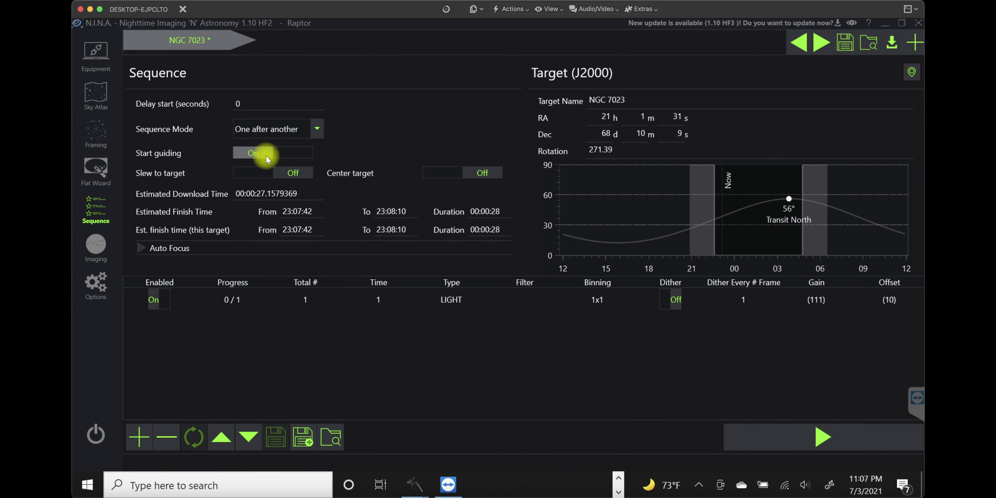
left_click(252, 171)
Raise the LIGHT frame Total # count toward 50.
left_click(317, 299)
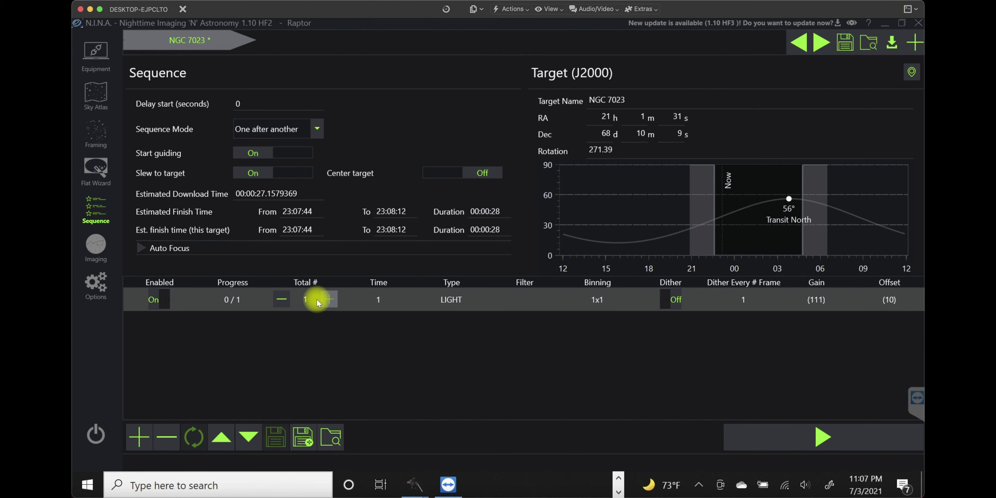
left_click(327, 299)
left_click(327, 300)
left_click(326, 299)
left_click(327, 300)
left_click(327, 299)
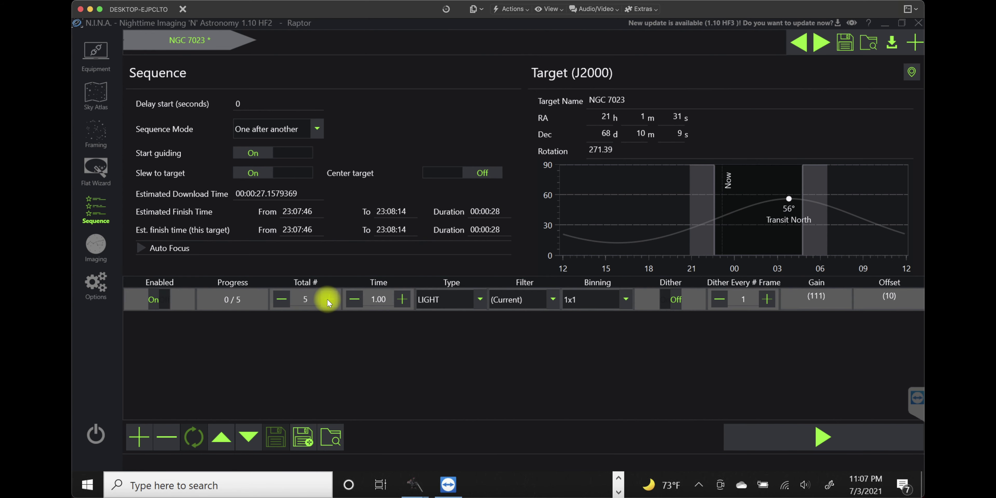
left_click(327, 299)
left_click(327, 299)
left_click(327, 300)
left_click(327, 299)
left_click(327, 299)
left_click(327, 300)
left_click(327, 299)
left_click(327, 299)
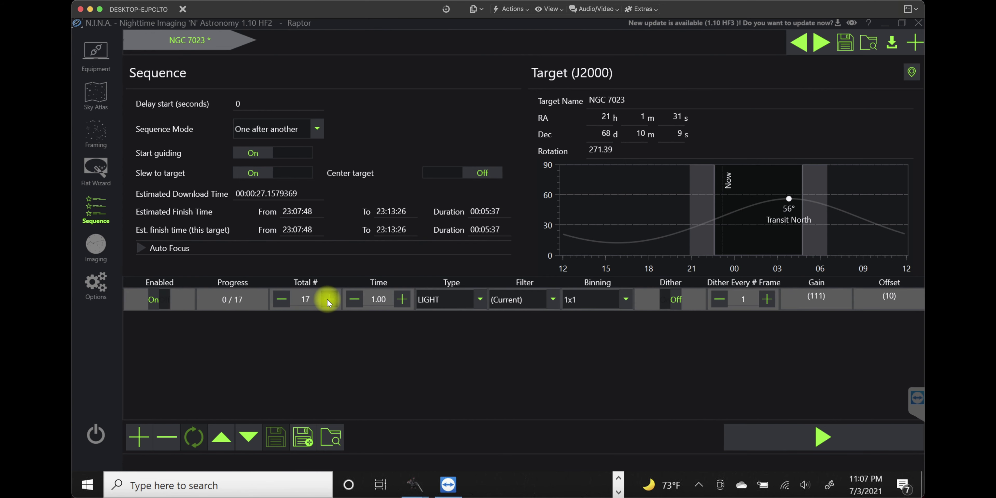
left_click(327, 300)
left_click(327, 300)
left_click(327, 300)
left_click(327, 299)
left_click(327, 300)
left_click(326, 299)
left_click(326, 300)
left_click(326, 300)
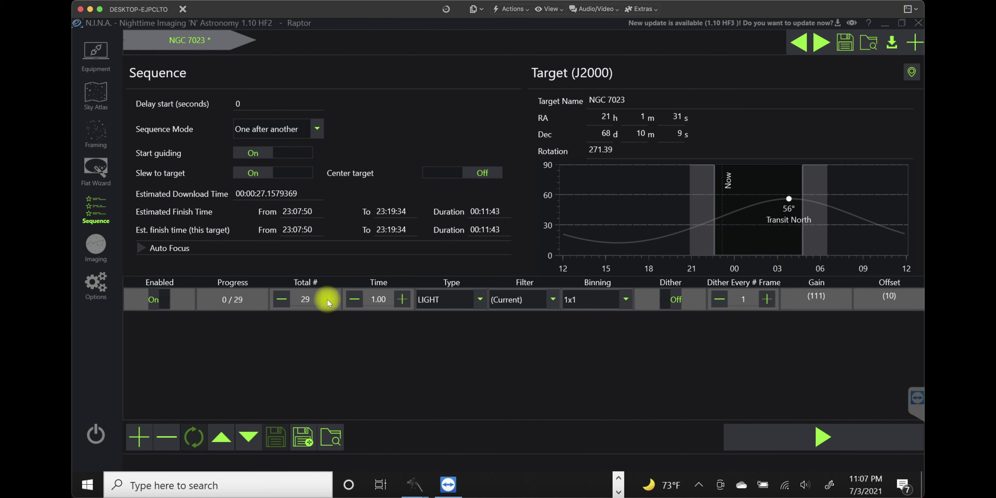
left_click(327, 300)
left_click(327, 300)
left_click(327, 299)
left_click(326, 299)
left_click(327, 299)
left_click(326, 299)
left_click(327, 300)
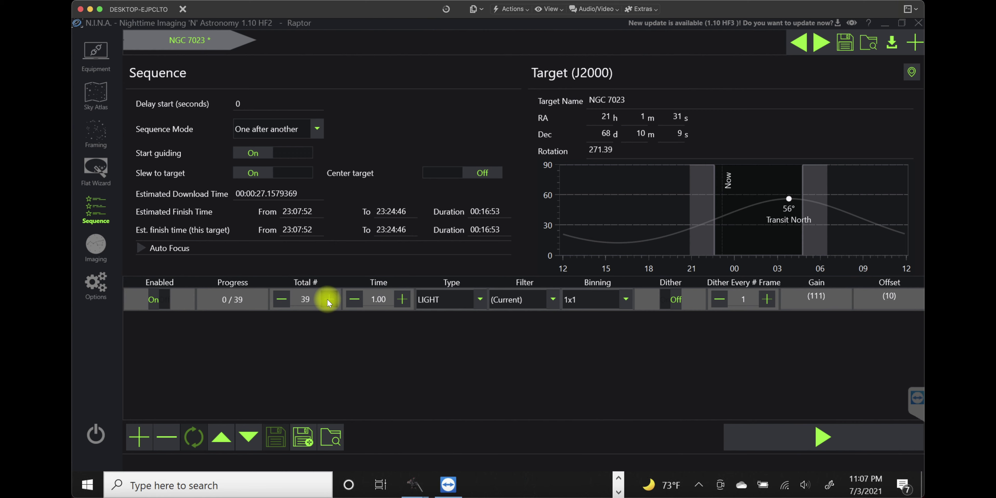
left_click(327, 299)
left_click(327, 299)
left_click(327, 299)
left_click(326, 299)
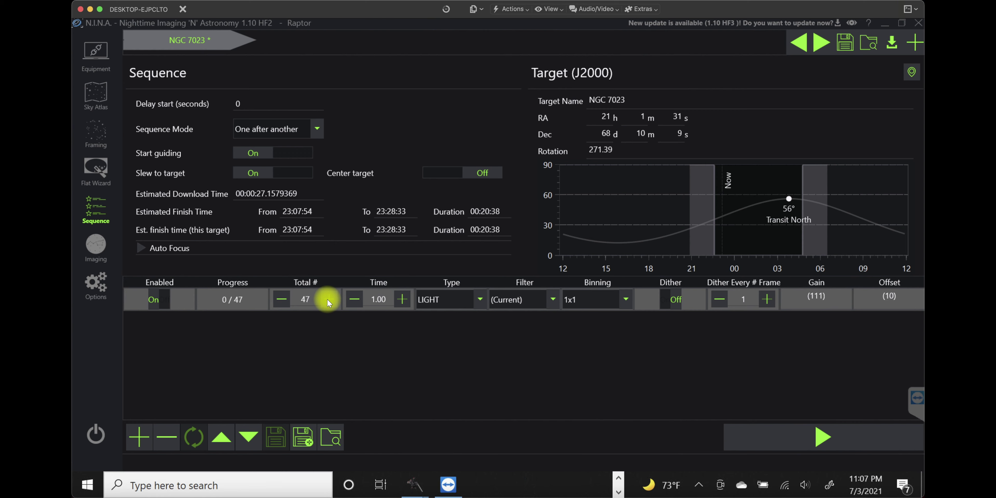
left_click(327, 299)
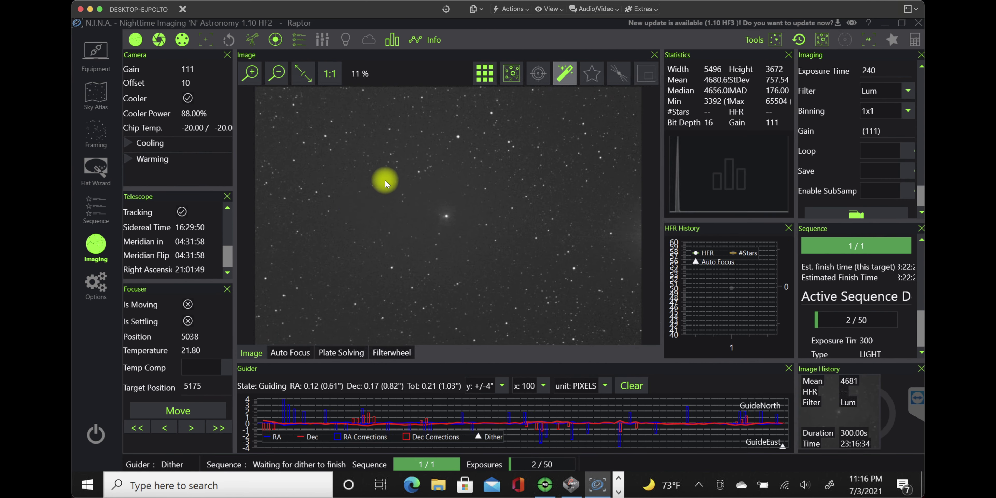
left_click(252, 79)
left_click(252, 79)
left_click(252, 80)
left_click(252, 80)
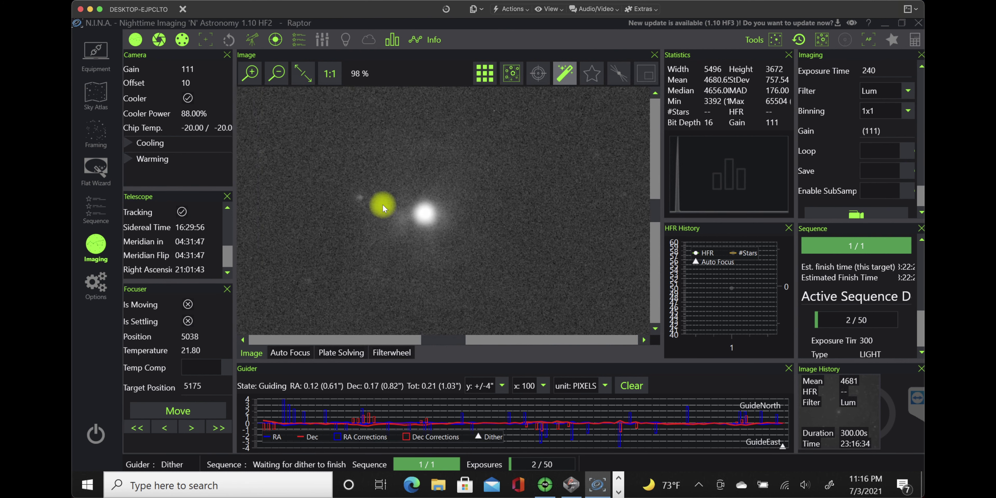
scroll(382, 204, "down", 4)
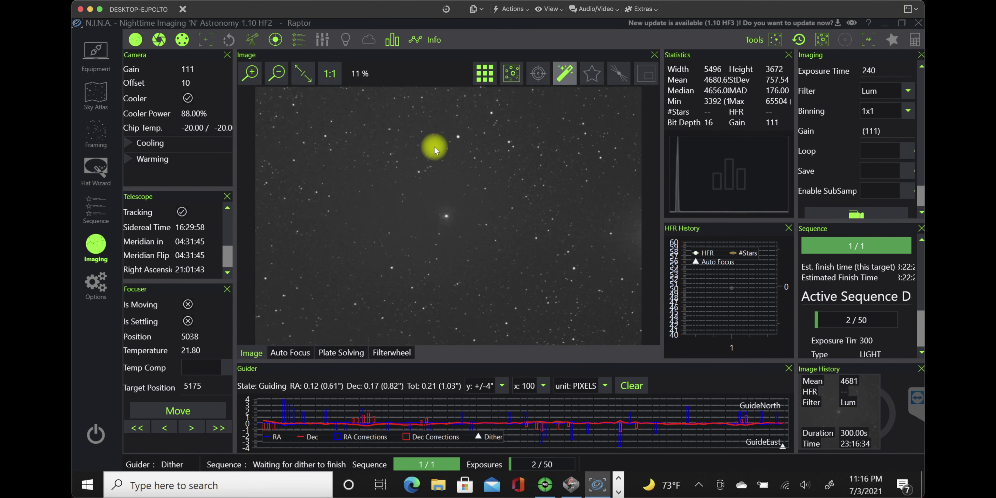
left_click(252, 73)
left_click_drag(388, 159, 471, 211)
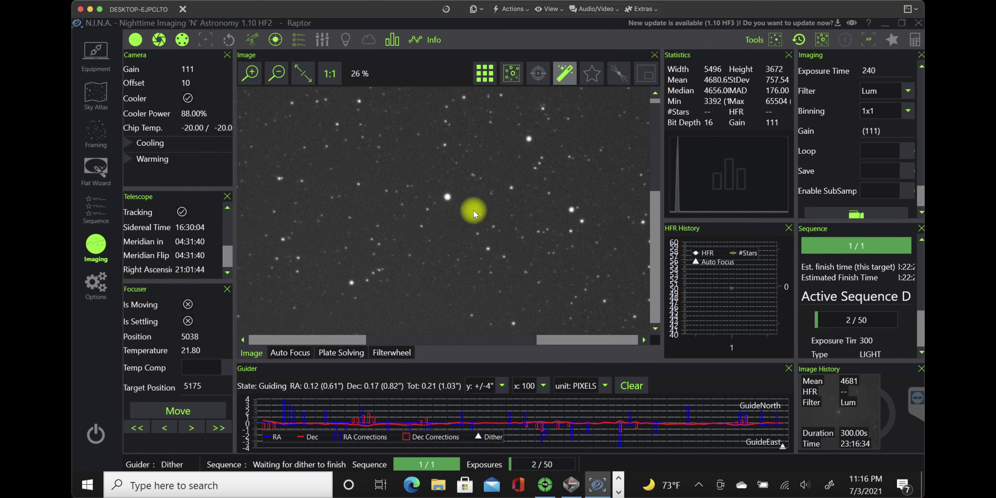
left_click(250, 77)
left_click(250, 78)
left_click(250, 77)
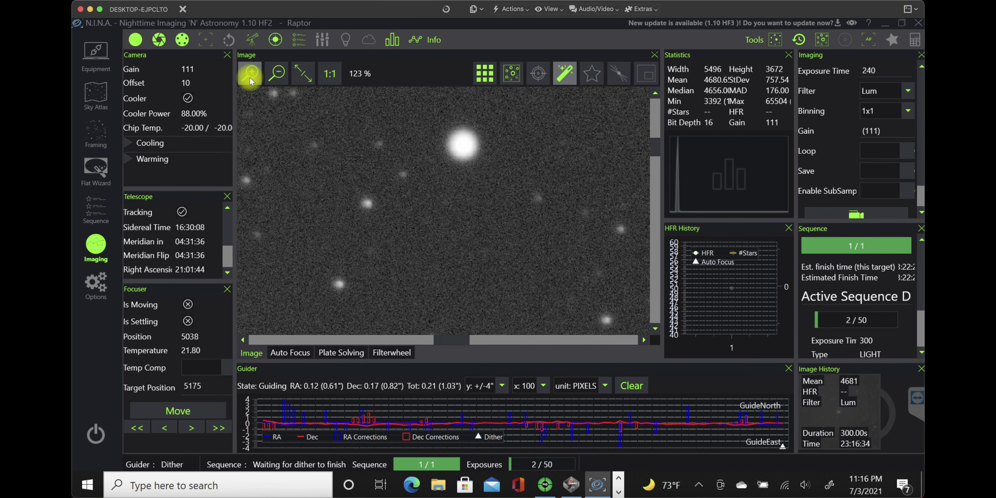
left_click(276, 75)
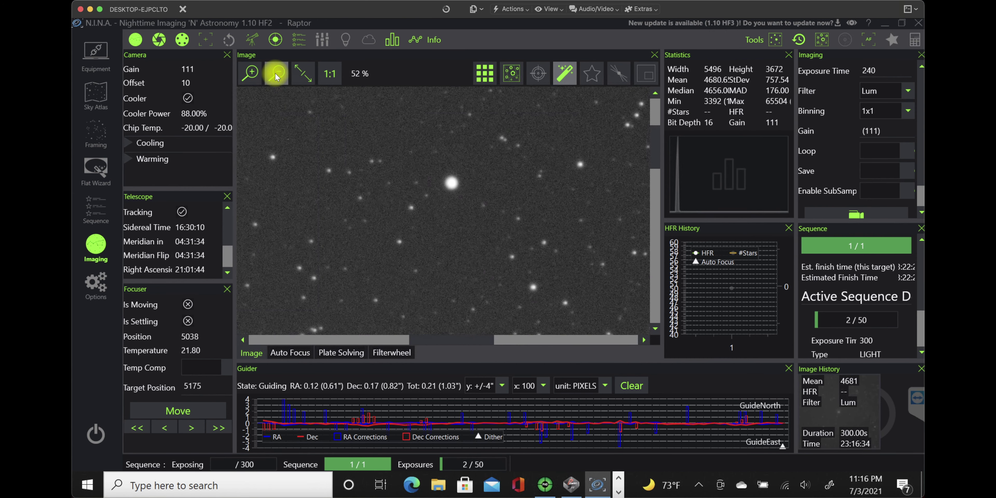
left_click(276, 76)
left_click(277, 75)
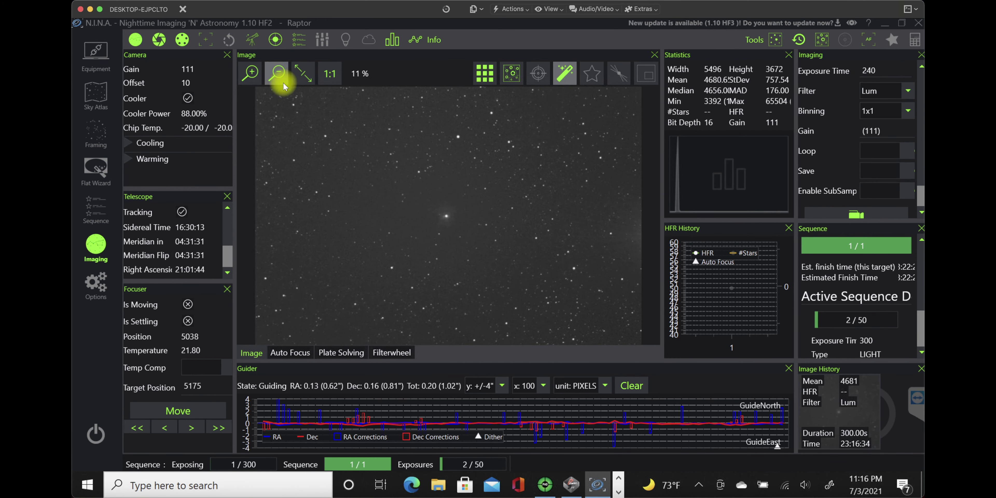
left_click(96, 140)
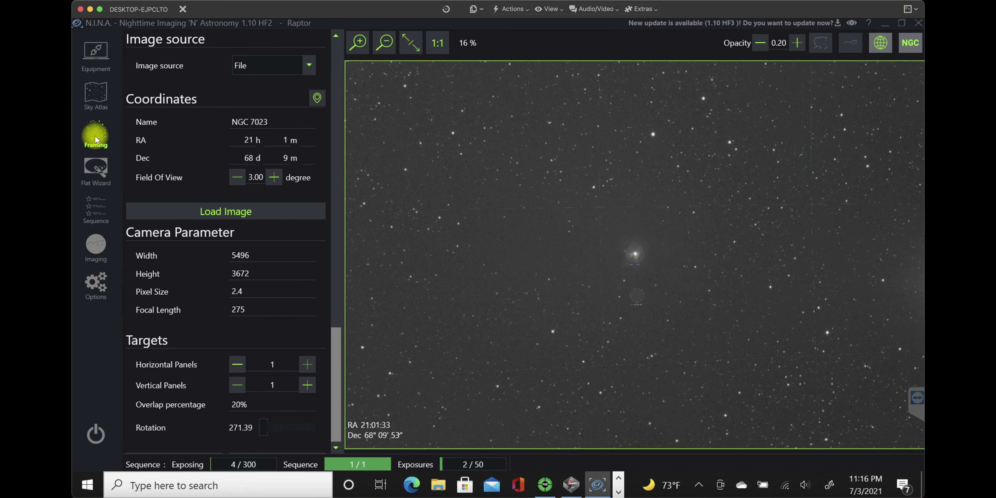
left_click(98, 244)
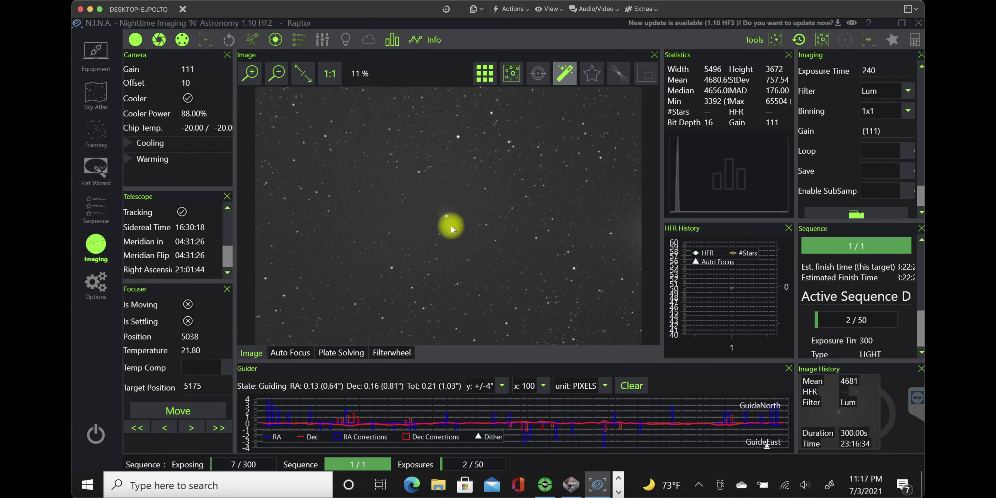